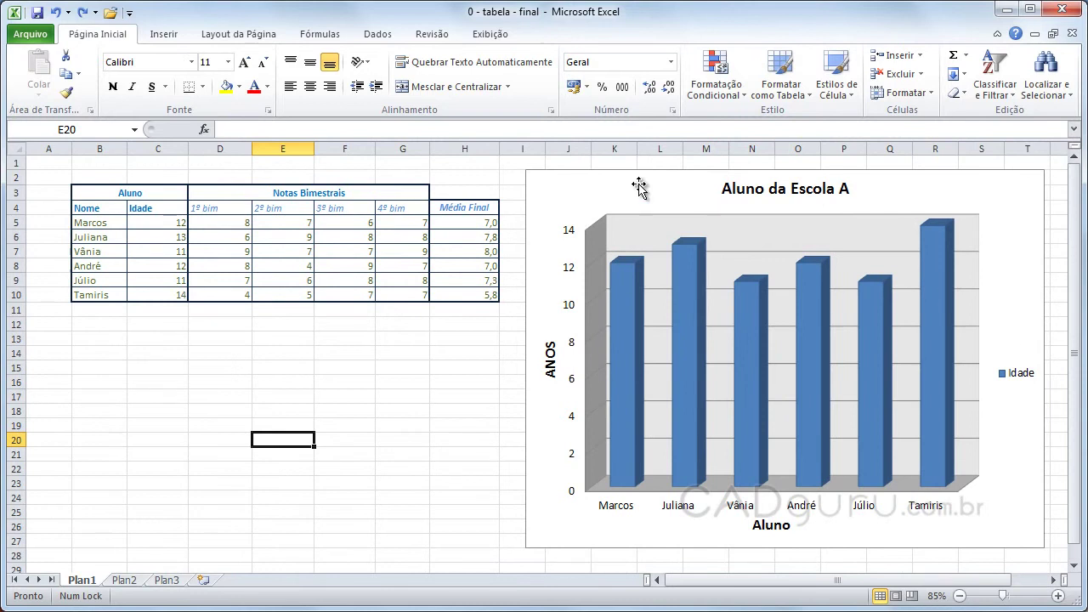
Select the 'Aluno da Escola A' chart so the Ferramentas de Gráfico tabs appear
click(639, 187)
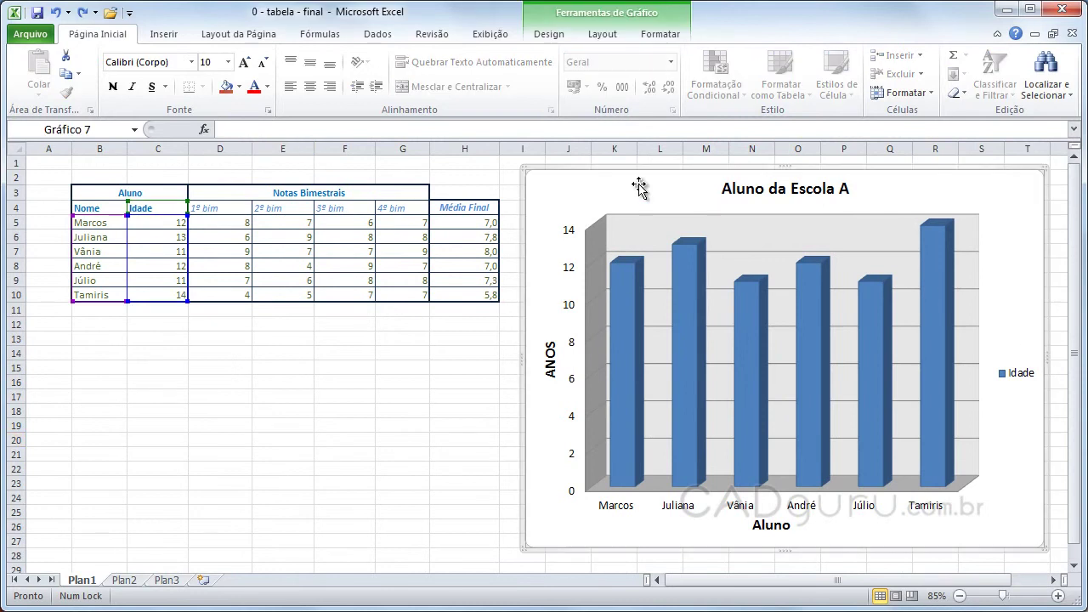
Open Formatar Seleção from the chart Layout tab to format the chart area
click(601, 36)
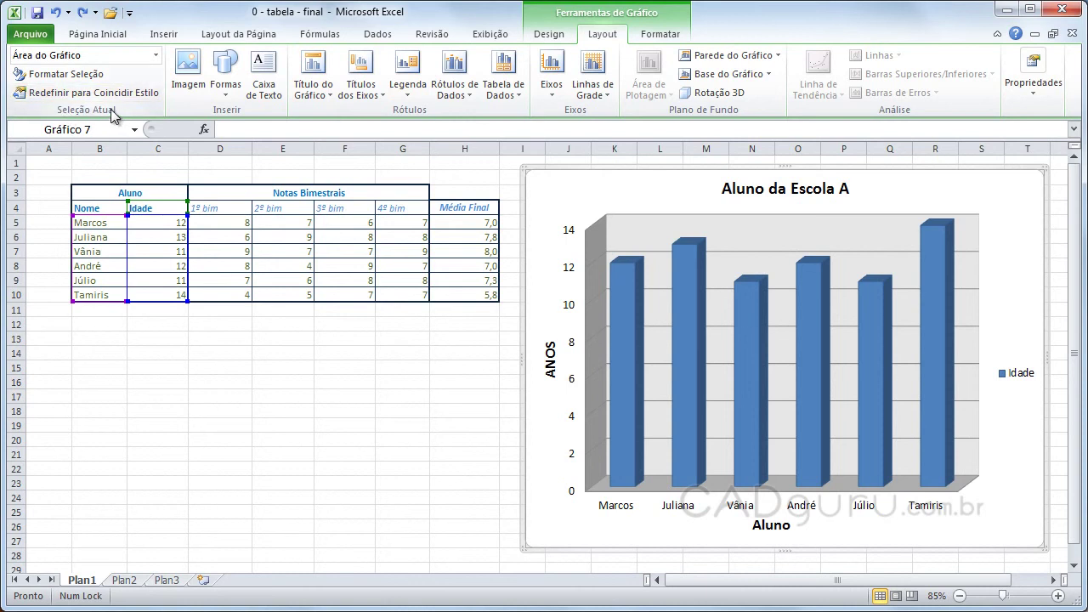
click(53, 77)
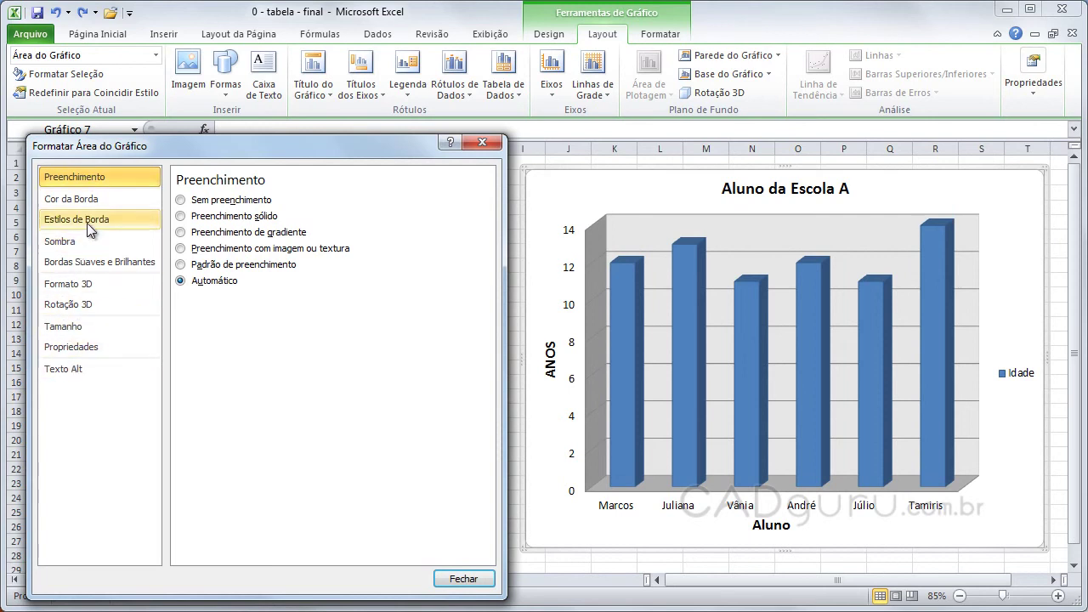
click(759, 201)
Give the chart title a gradient fill
click(746, 195)
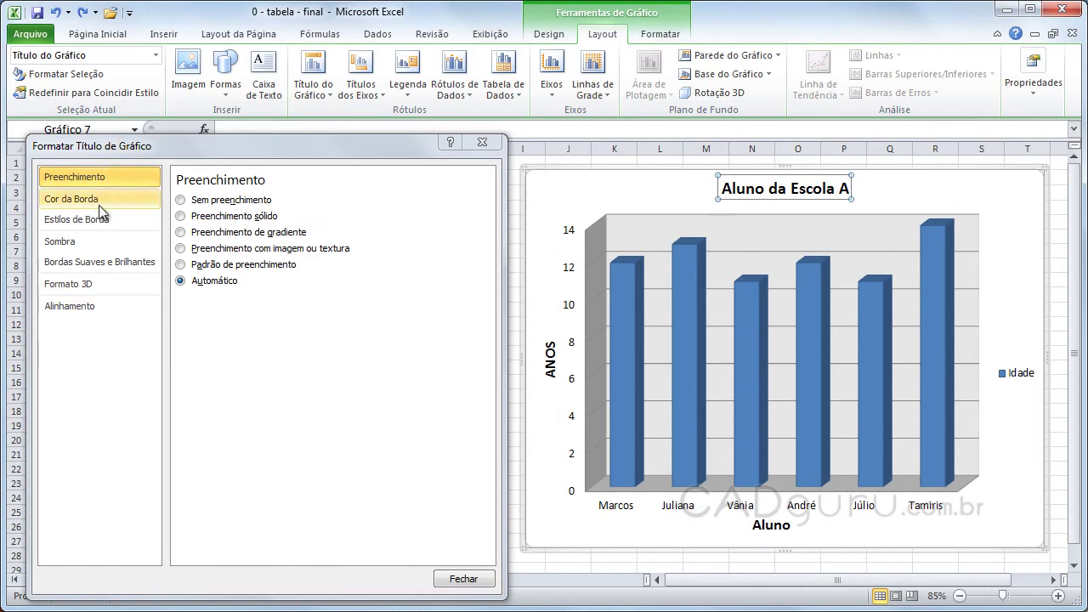
click(181, 216)
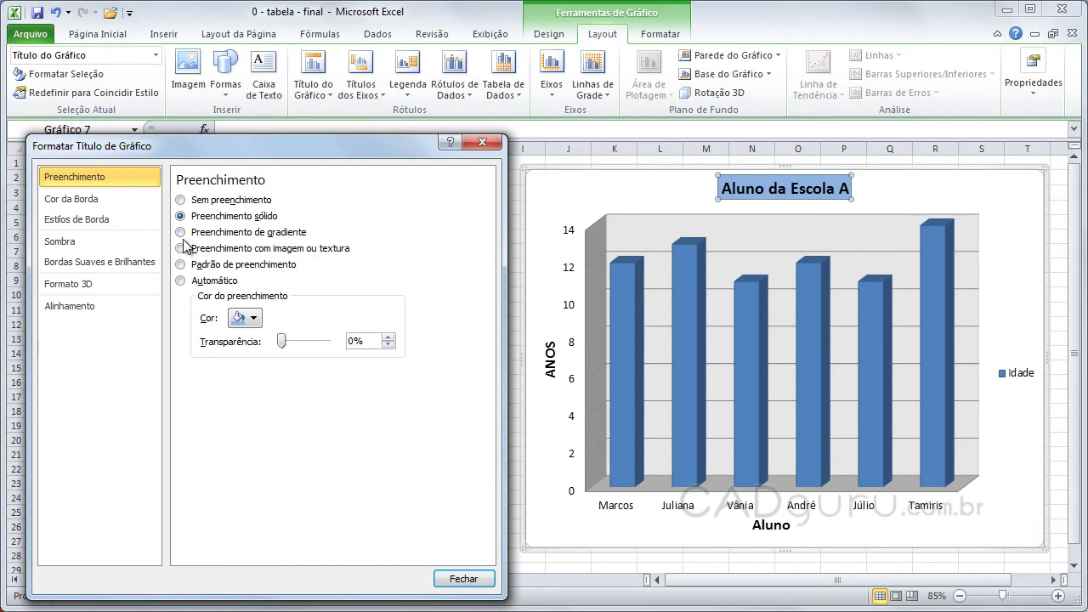
click(181, 232)
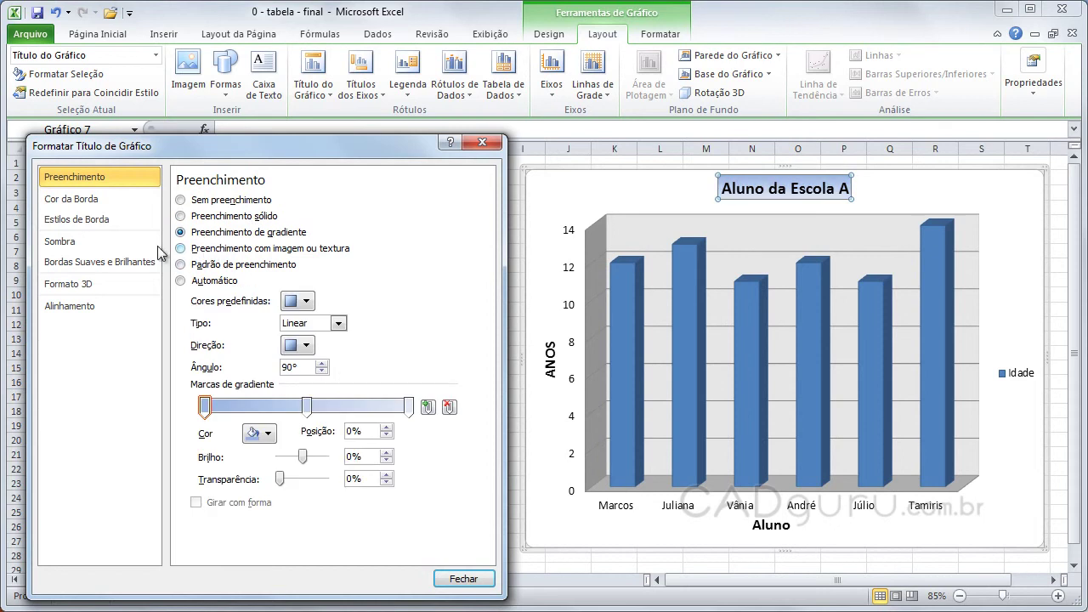
Set the chart title's border colour to Sem linha
click(74, 204)
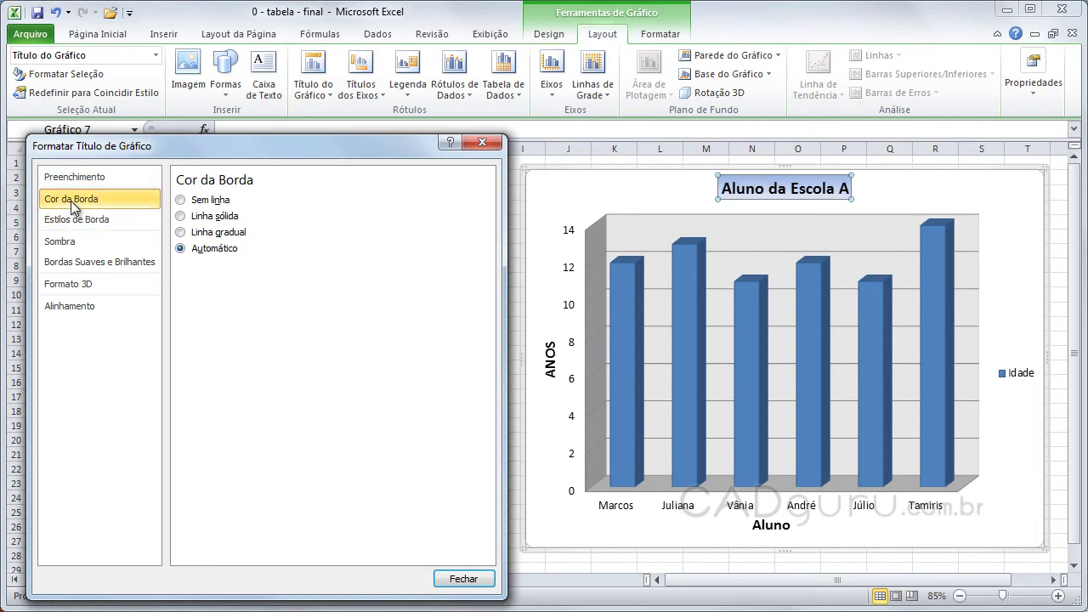
click(181, 217)
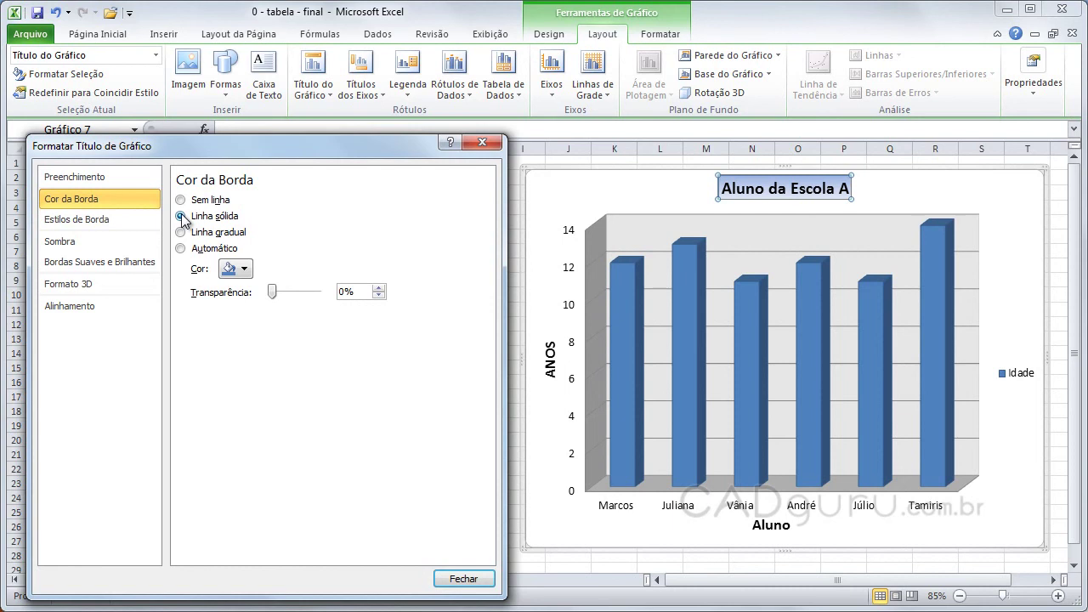
click(180, 233)
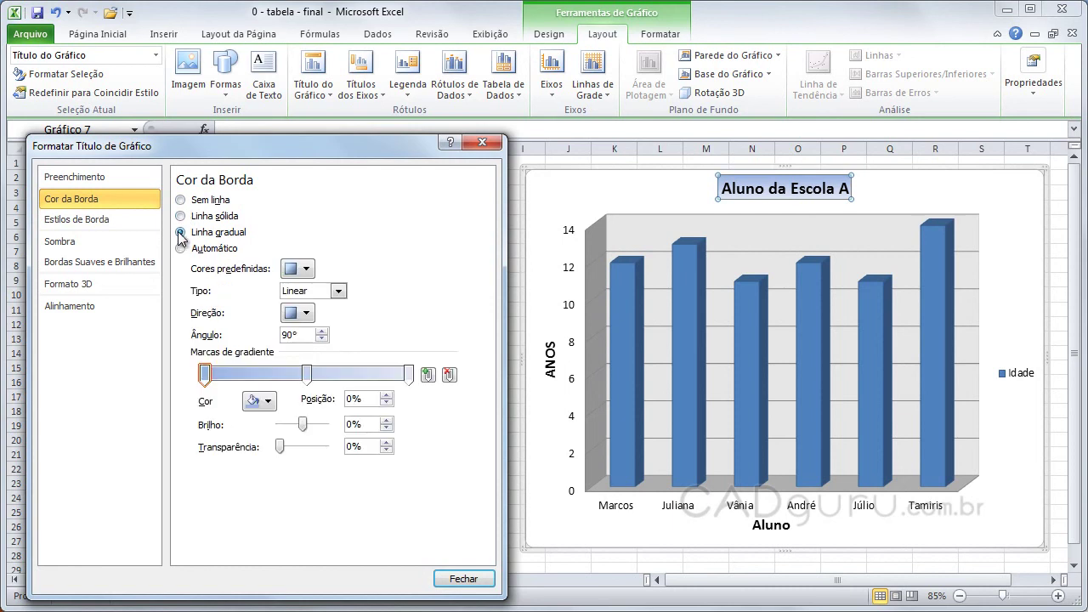
click(180, 199)
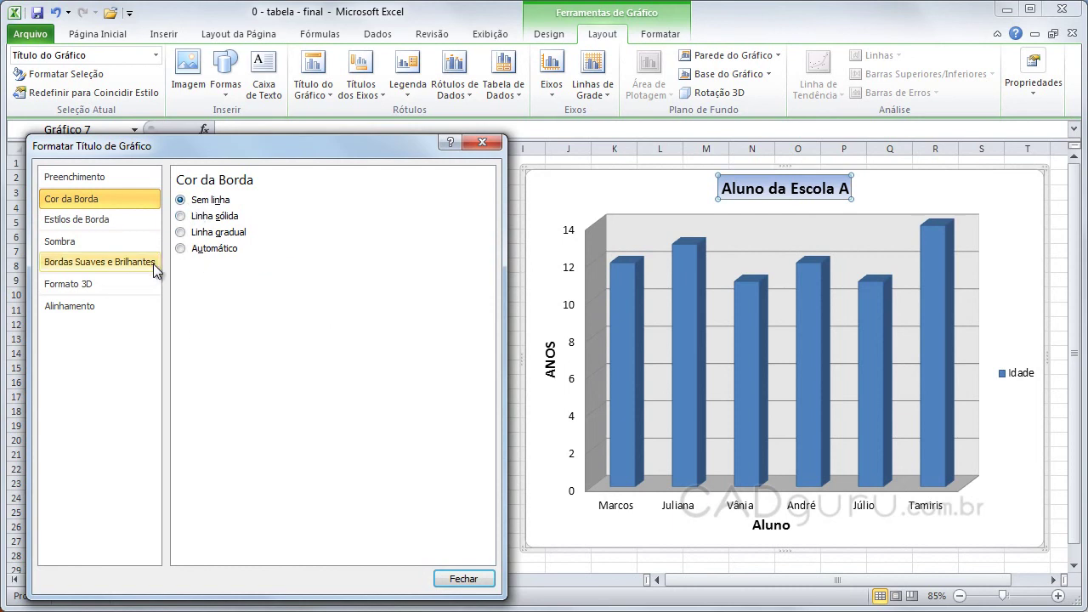
Give the chart title an outer shadow at 9 pt distance, and select the Idade columns
click(71, 243)
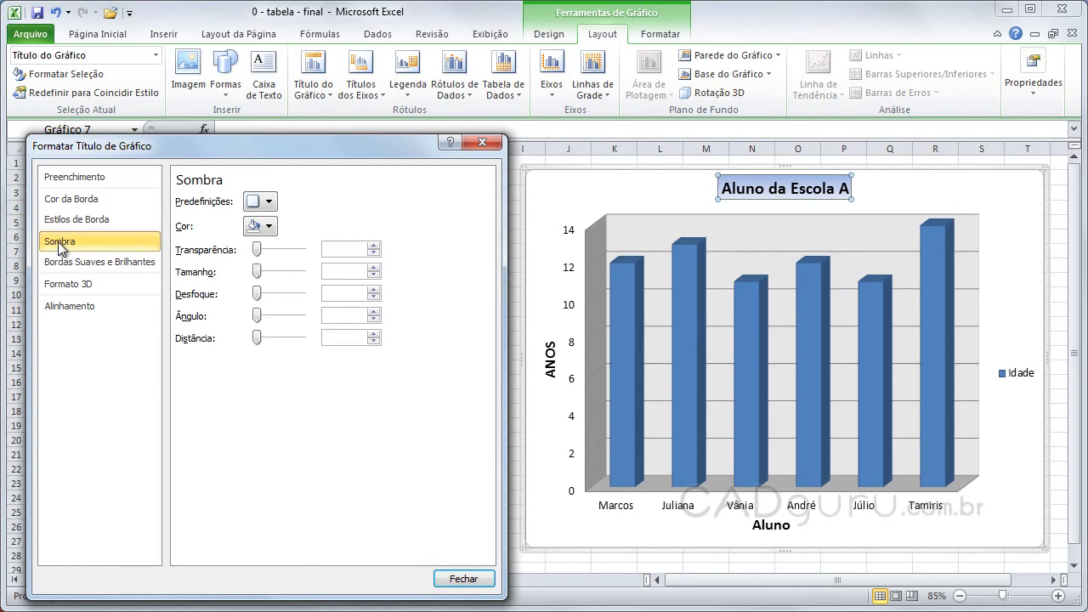
click(263, 204)
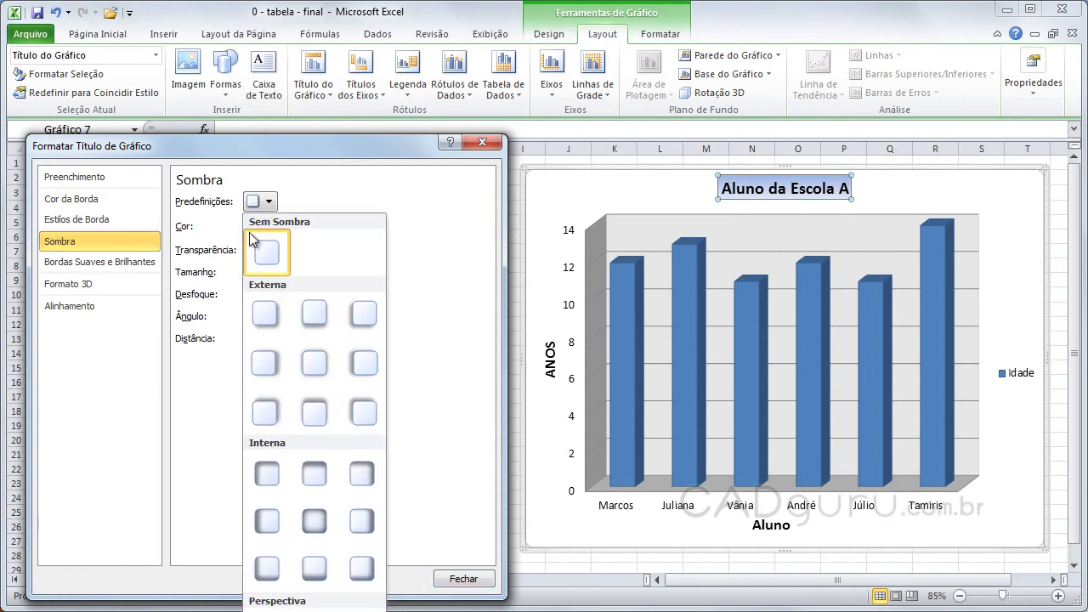
click(264, 410)
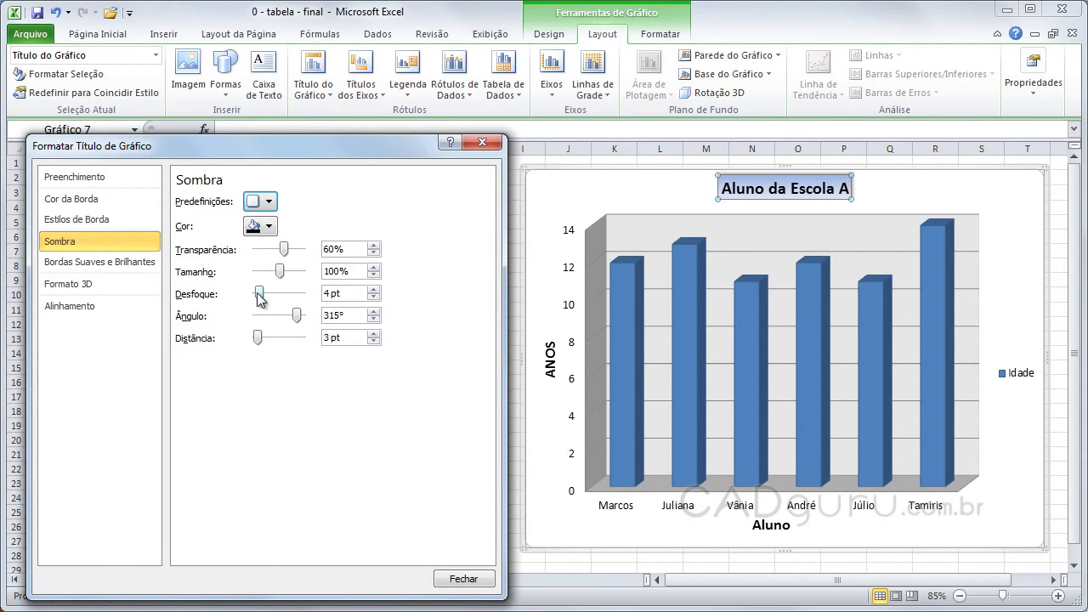
drag(257, 336, 261, 339)
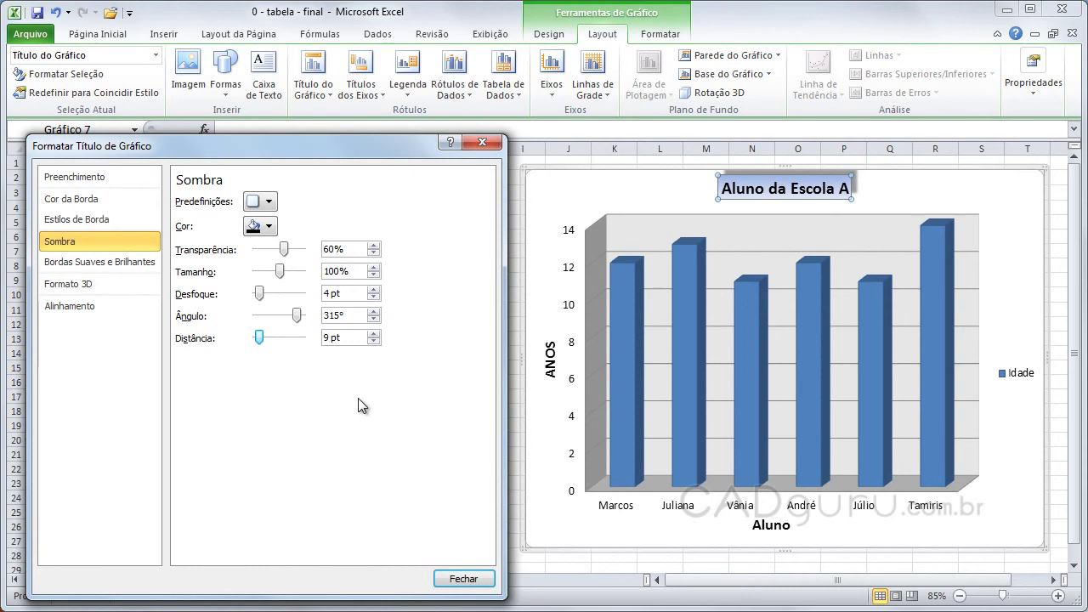
click(628, 350)
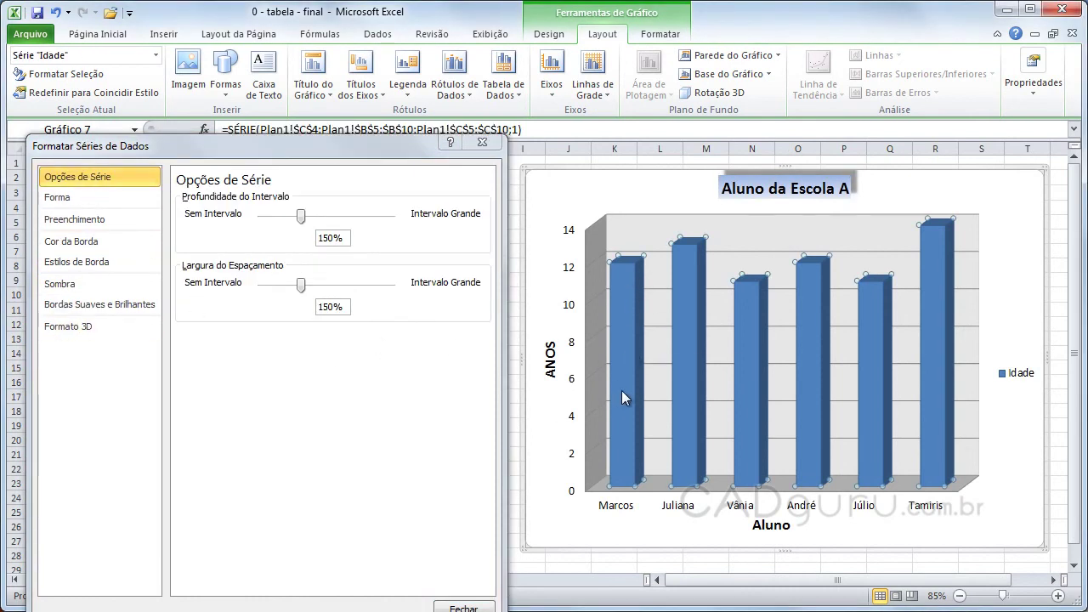
Make the Idade columns Cilindro shapes with a 6 pt Superior bevel, then close the dialog
click(90, 198)
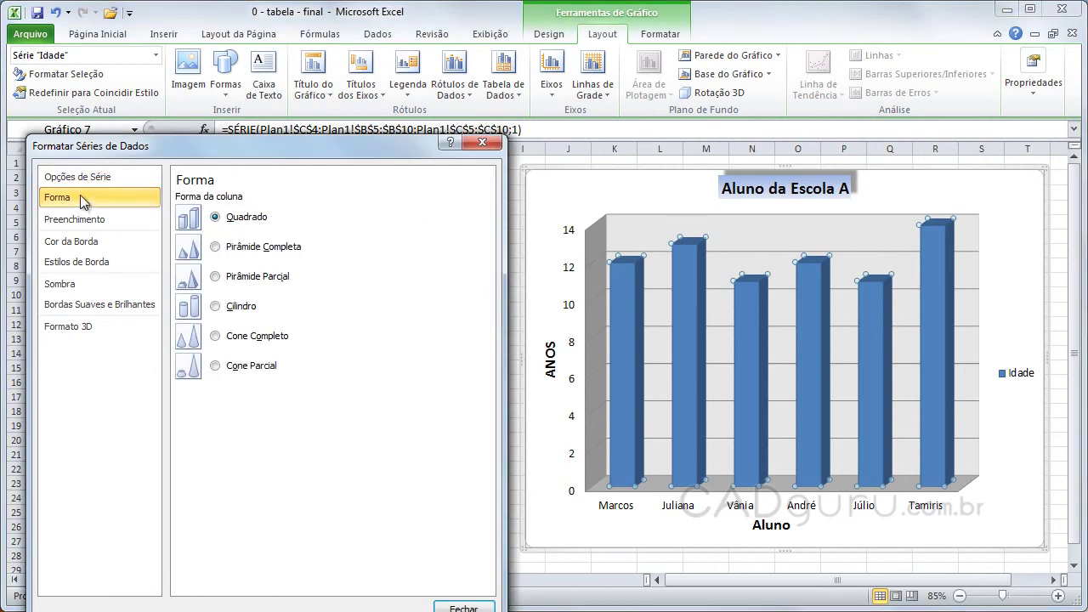
click(215, 306)
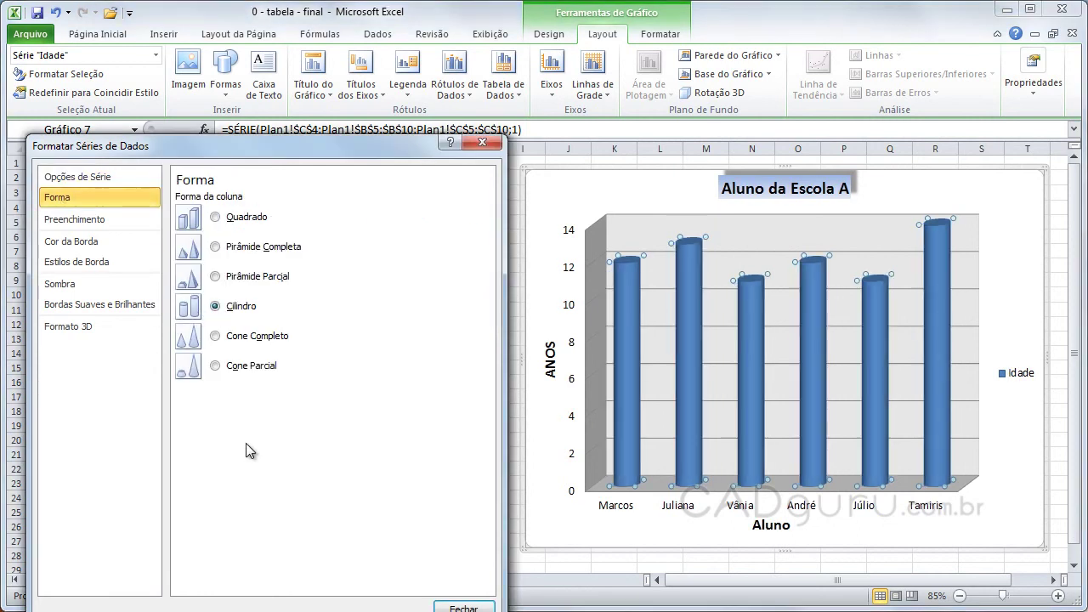
click(76, 324)
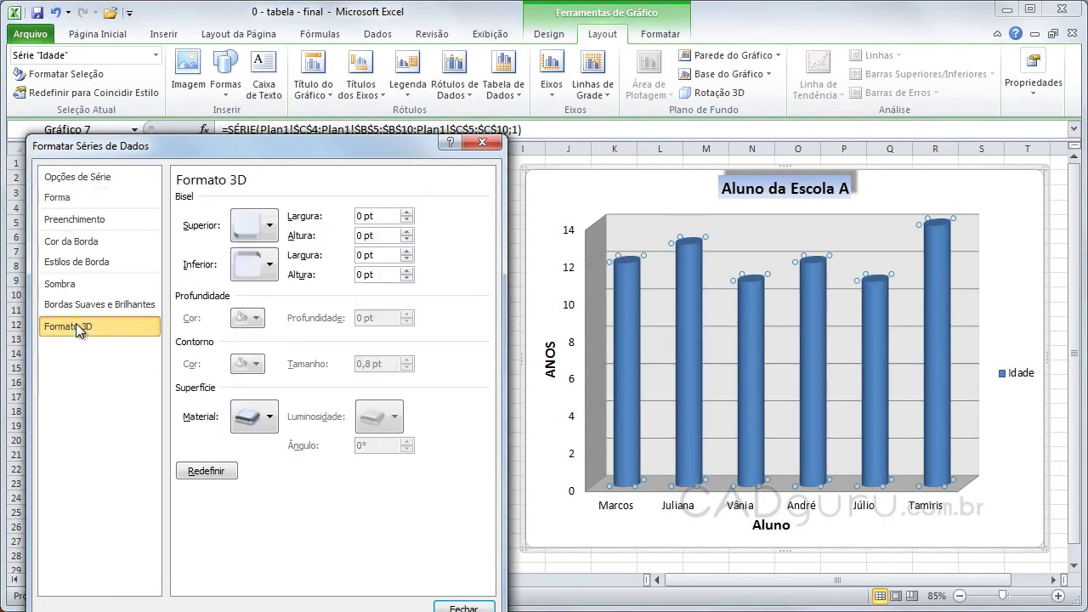
click(269, 226)
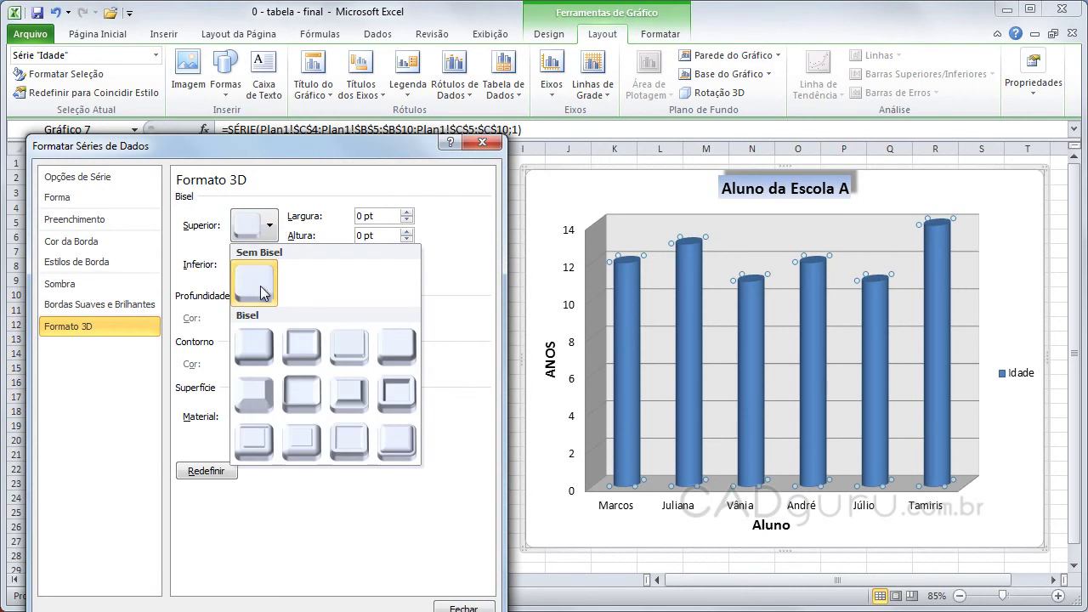
click(258, 351)
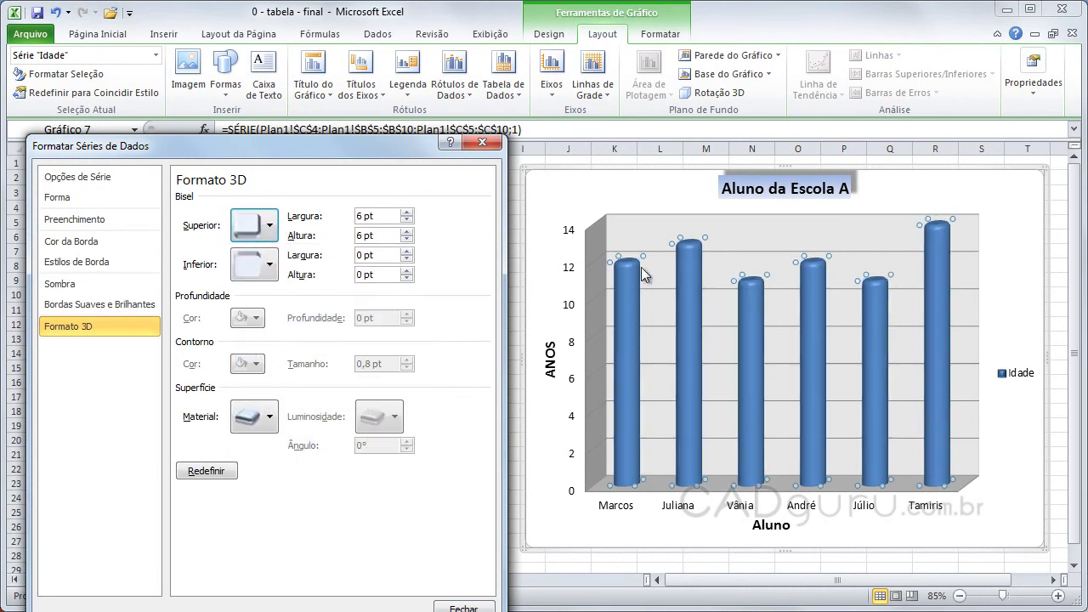
click(471, 607)
click(447, 451)
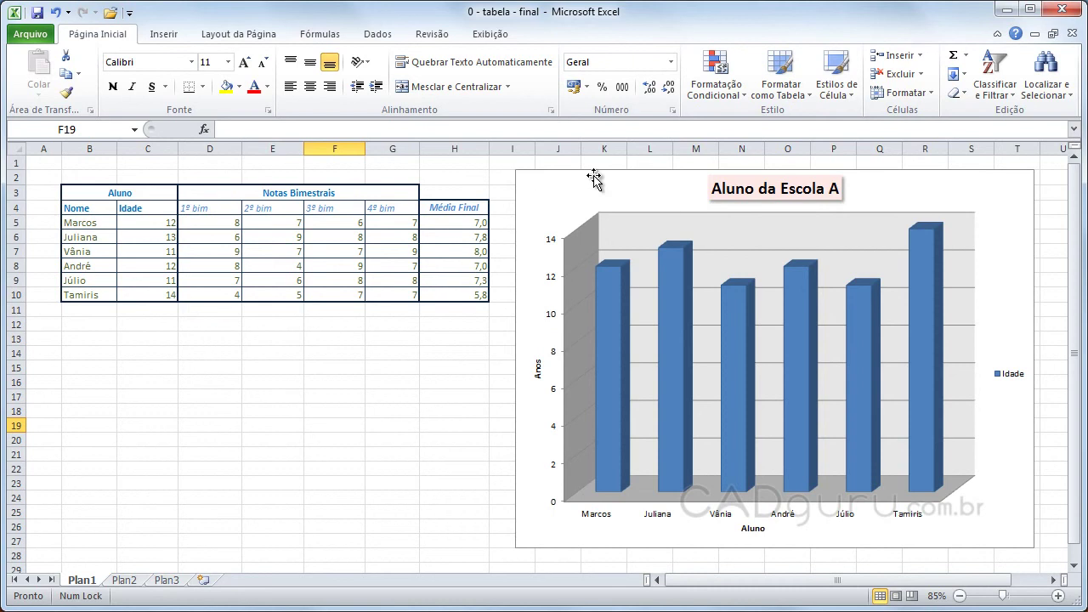
Draw an arrow shape in the chart, its tail starting at the top of Júlio's bar
click(593, 177)
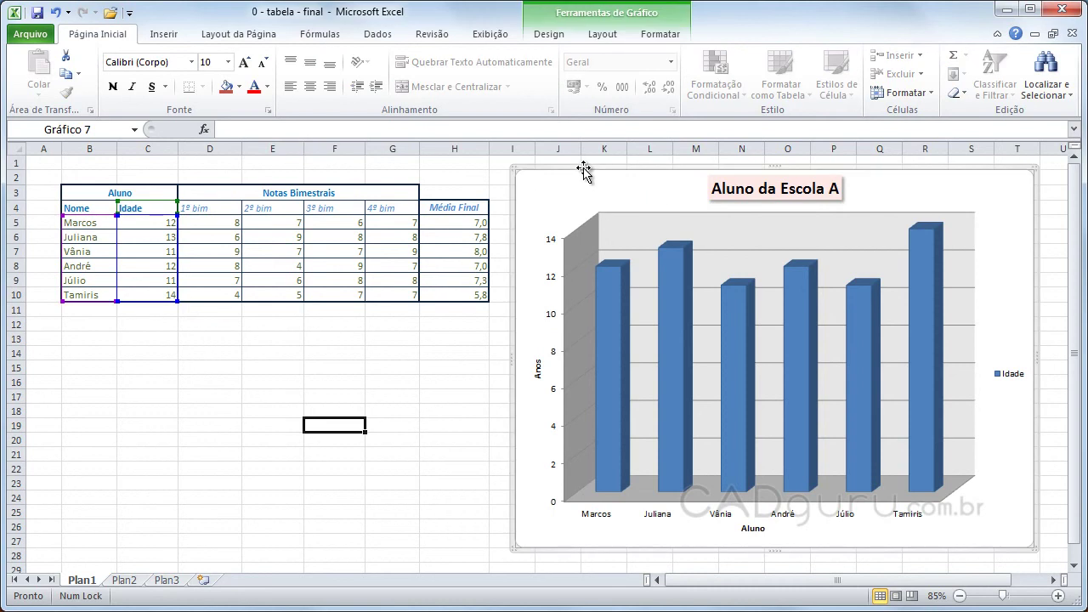
click(599, 36)
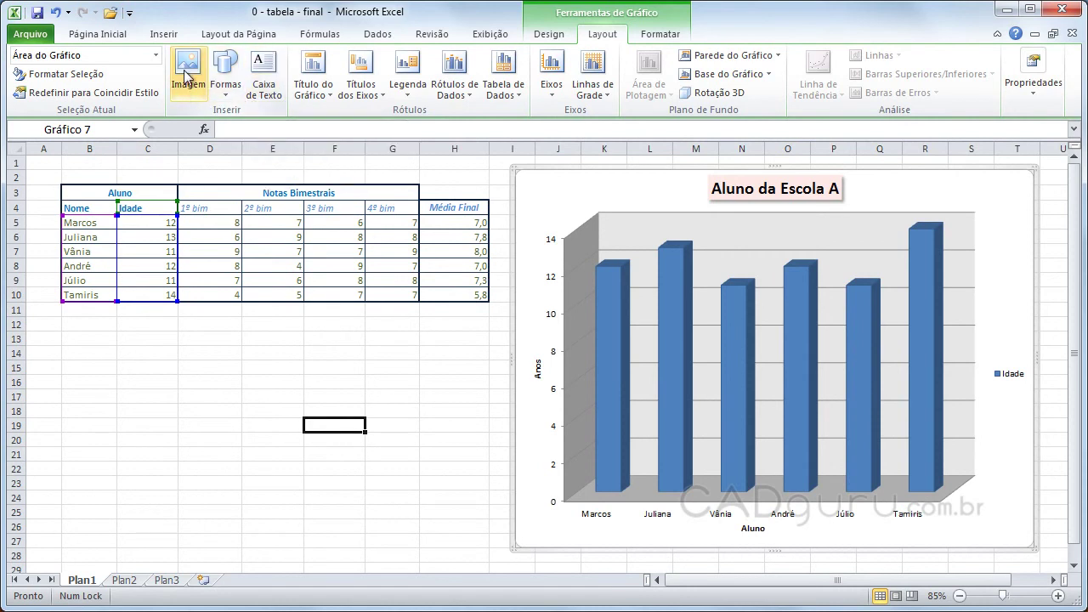
click(226, 77)
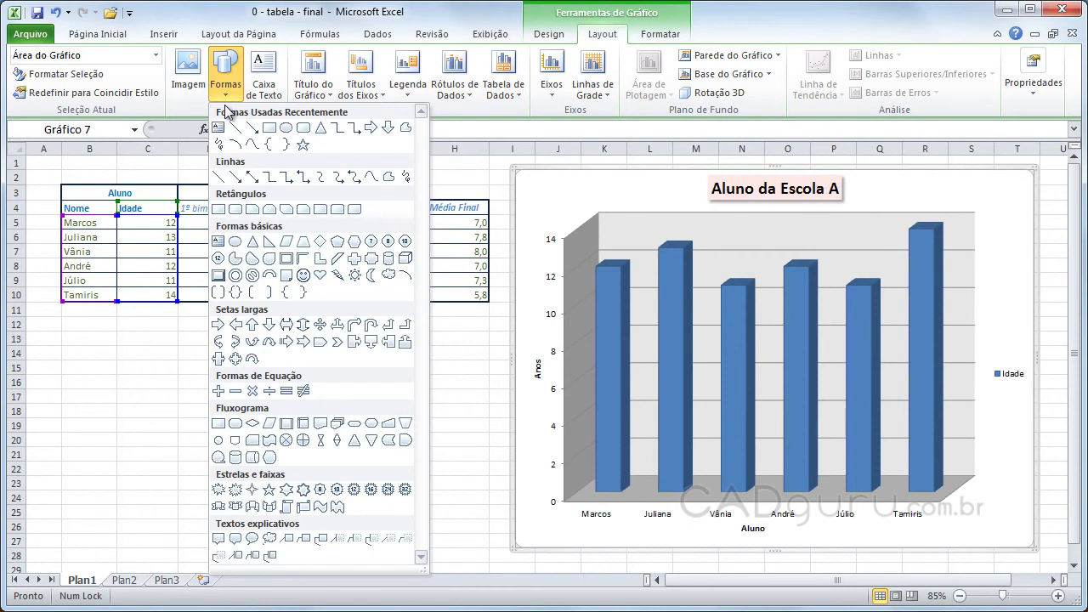
click(253, 128)
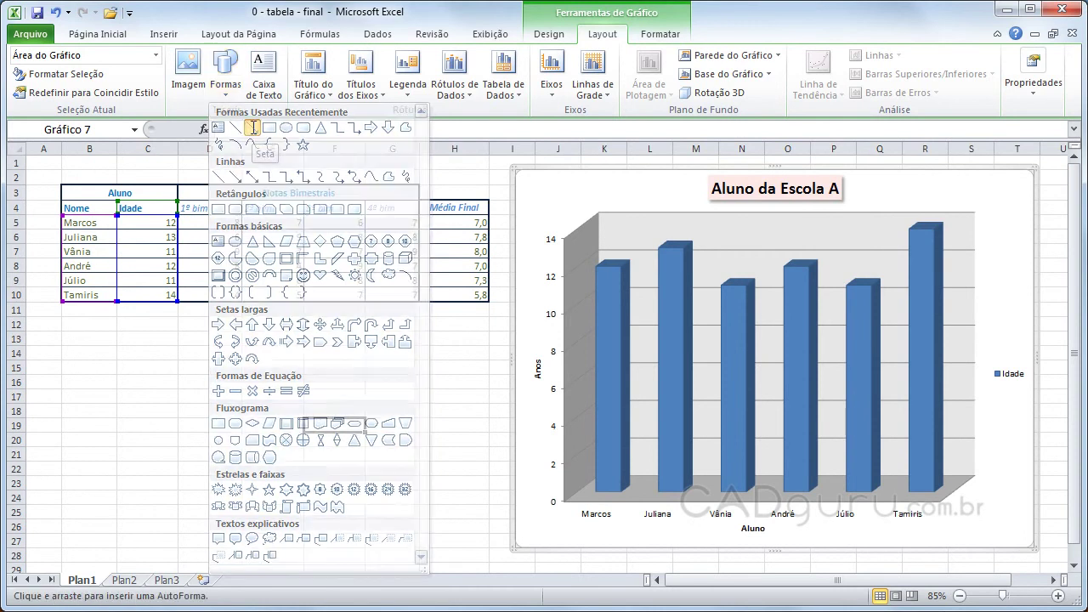
mouse_move(861, 323)
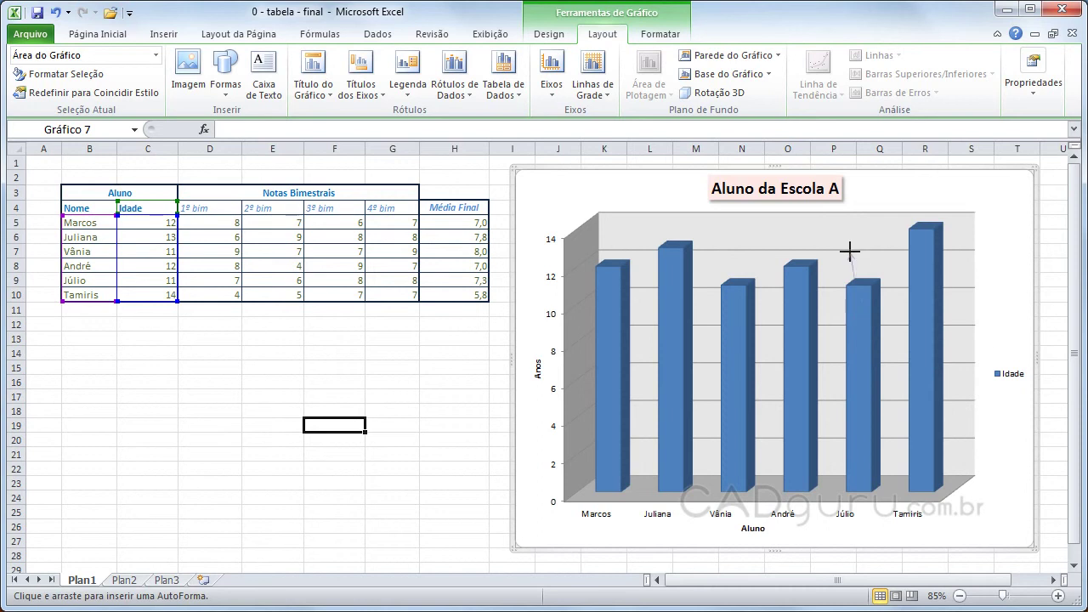
drag(850, 252, 837, 240)
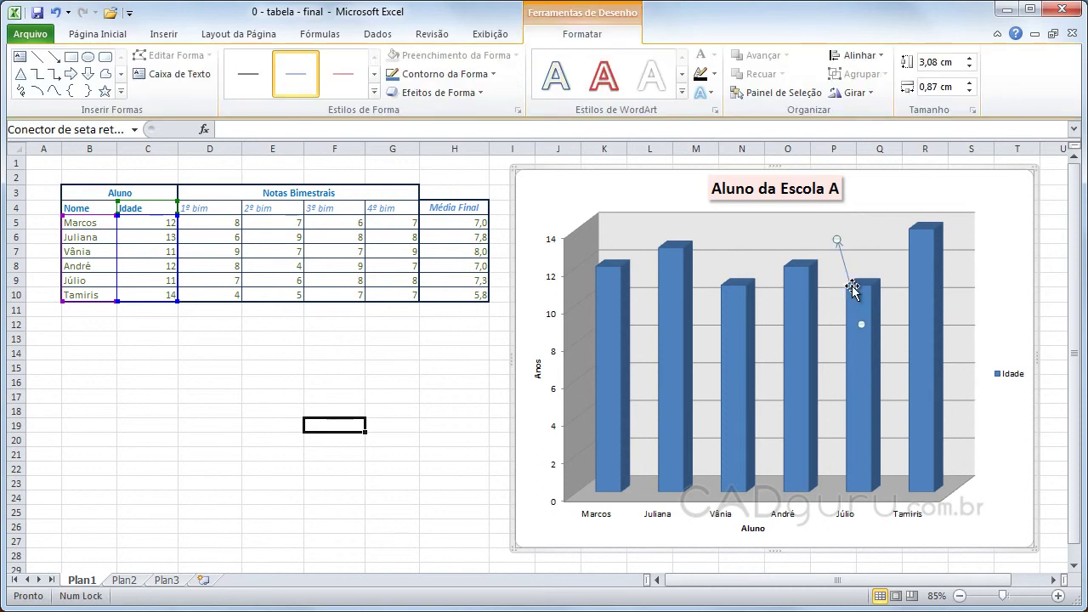
drag(861, 323, 861, 291)
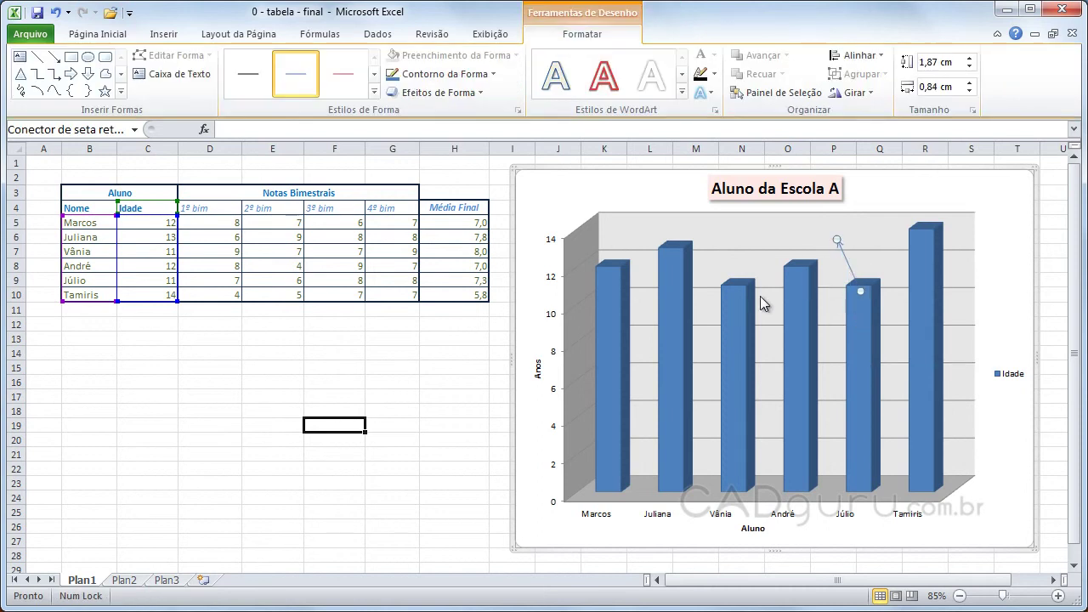
click(445, 343)
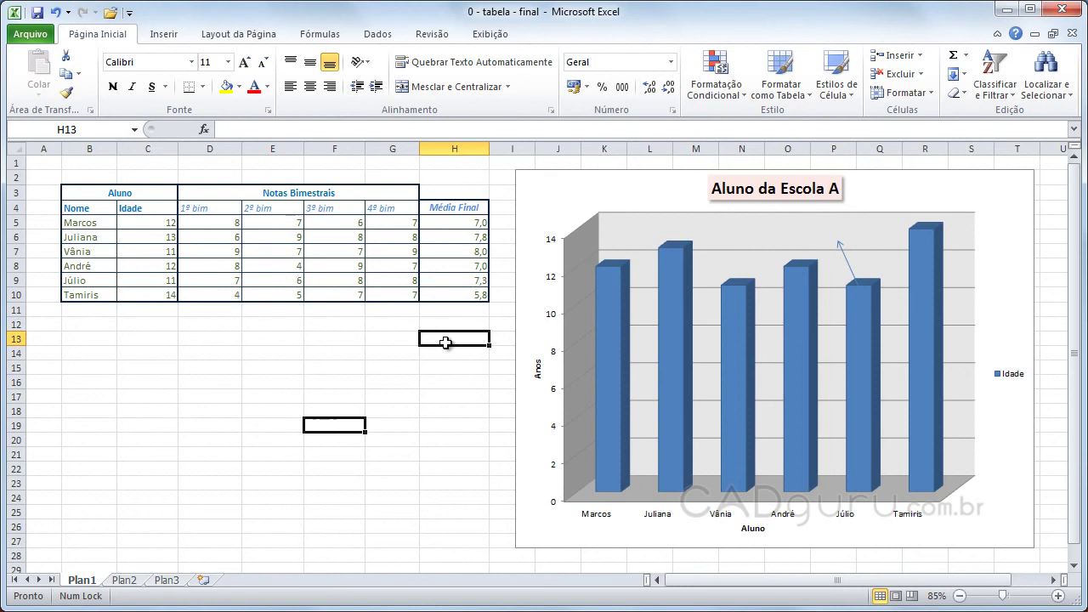
Add a resized text box reading 'Aluno de menor idade' beside the arrow
click(675, 175)
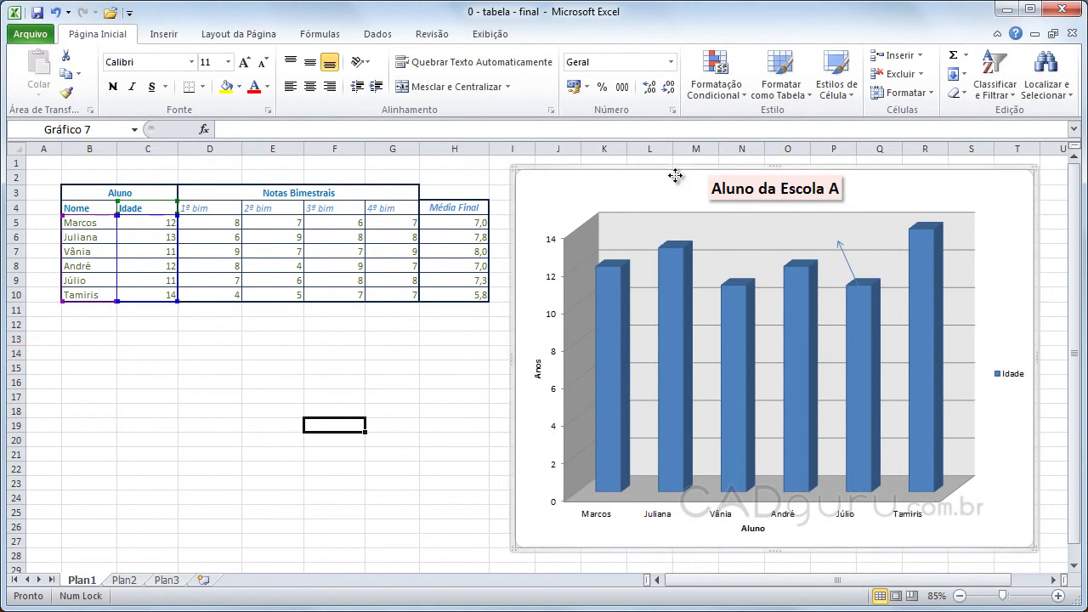
click(587, 38)
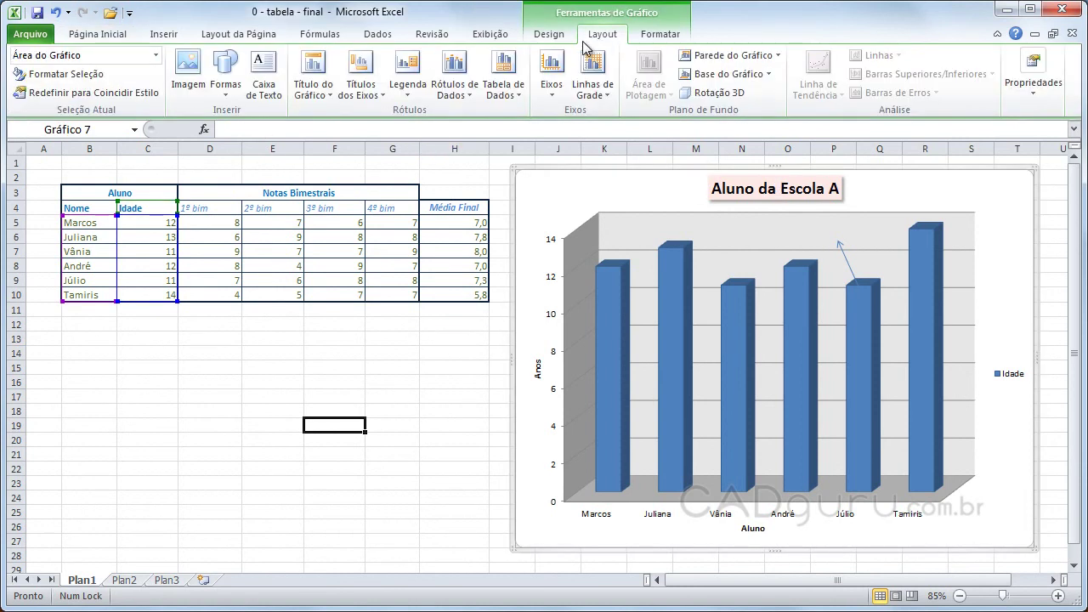
click(224, 96)
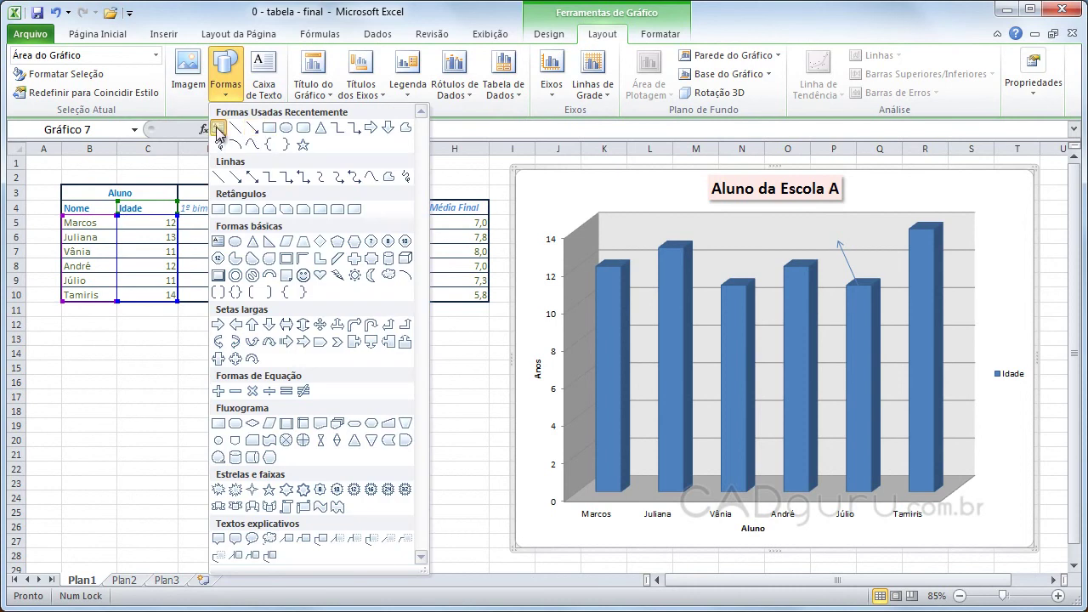
click(219, 130)
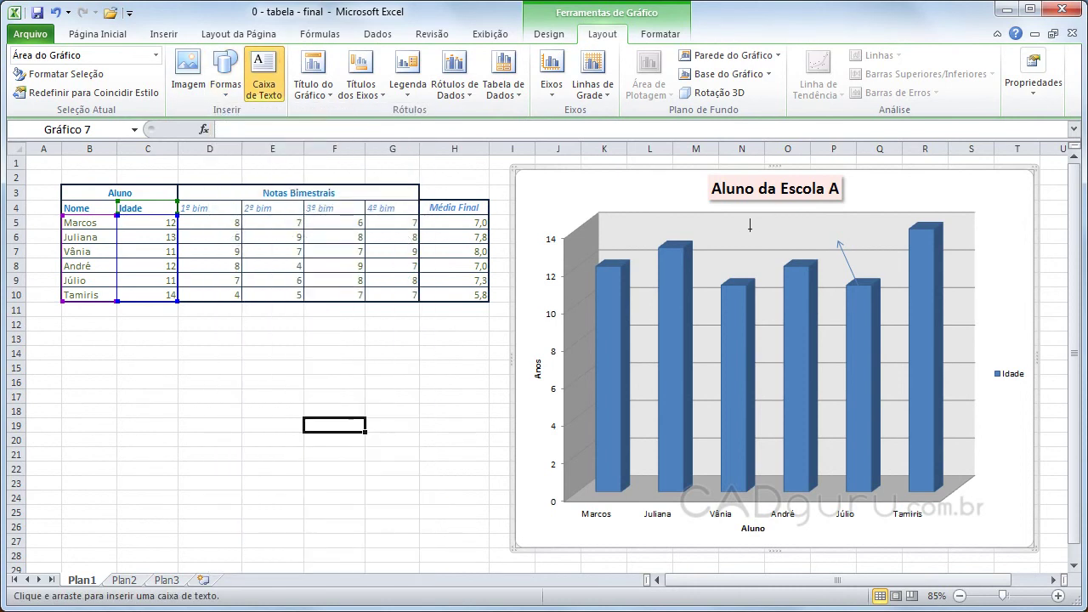
drag(751, 228, 823, 299)
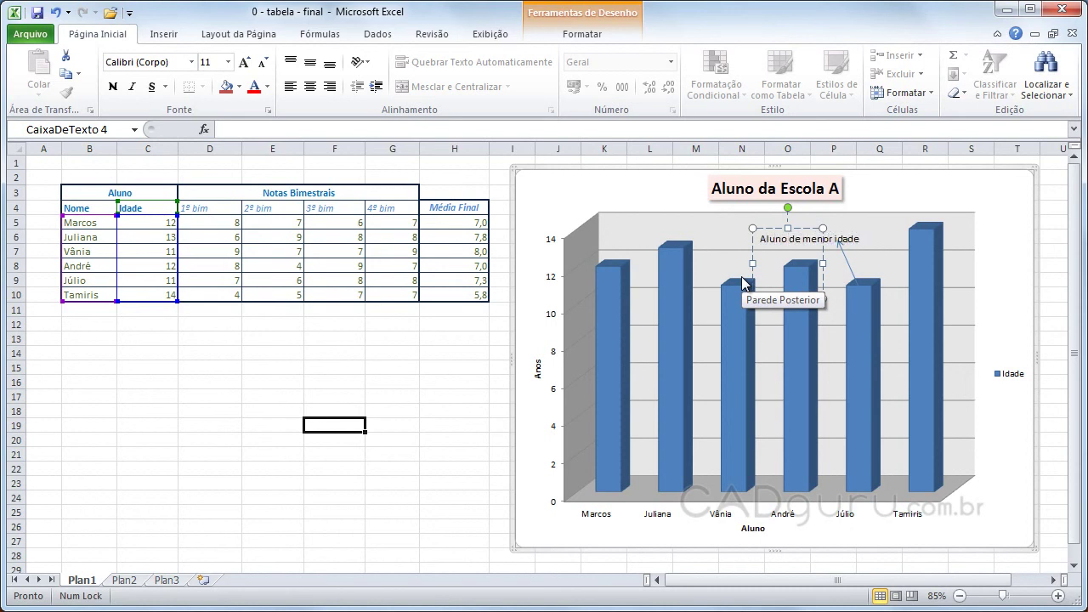
drag(822, 264, 876, 255)
drag(816, 298, 828, 244)
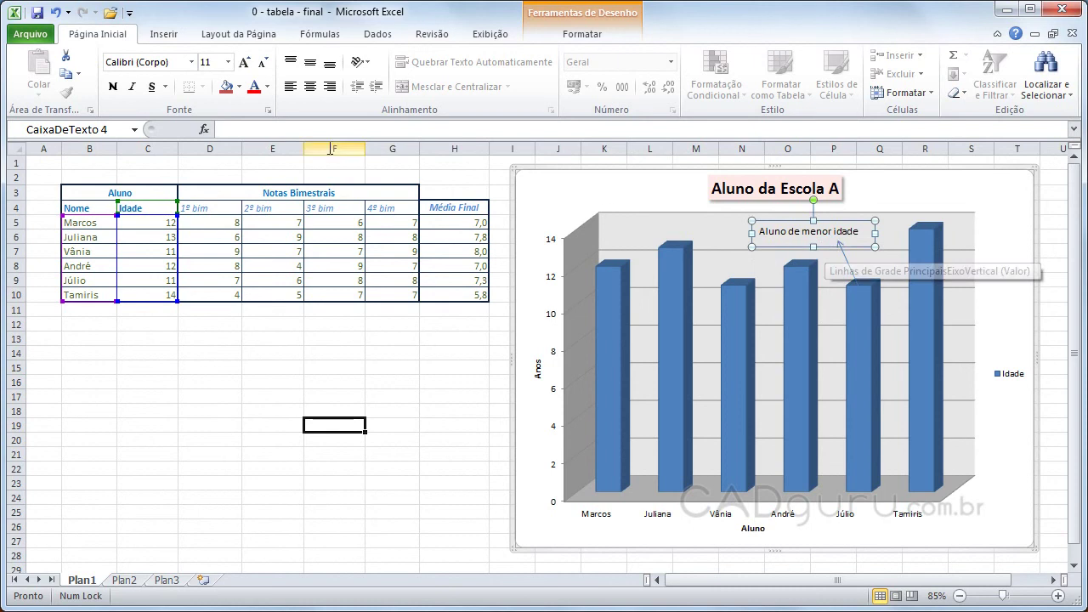
Make the note text red, bold and 14 pt, widening it to one line
click(253, 86)
click(113, 86)
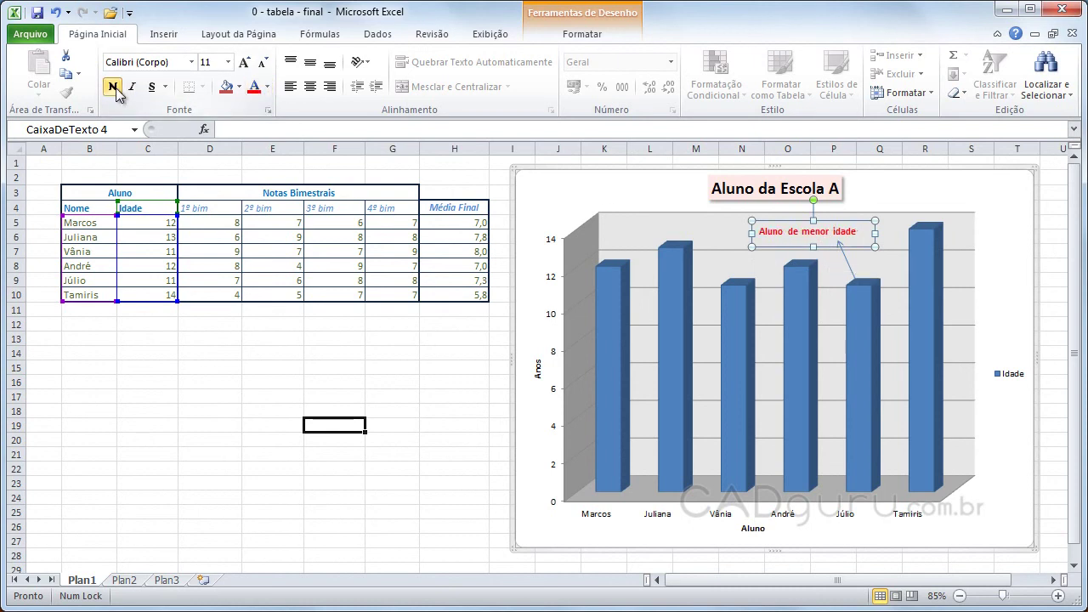
click(228, 62)
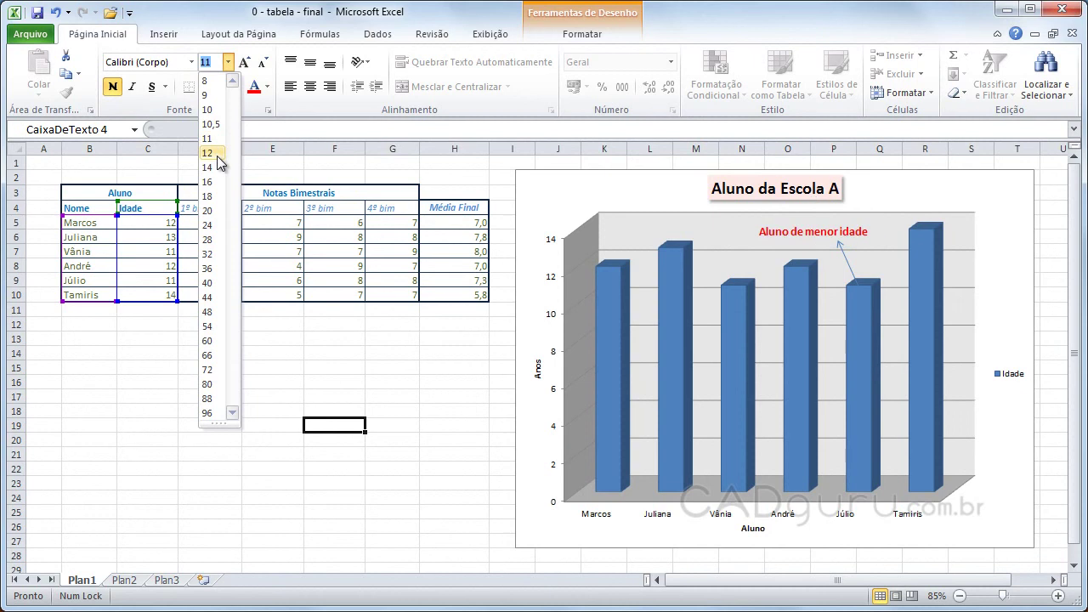
click(207, 167)
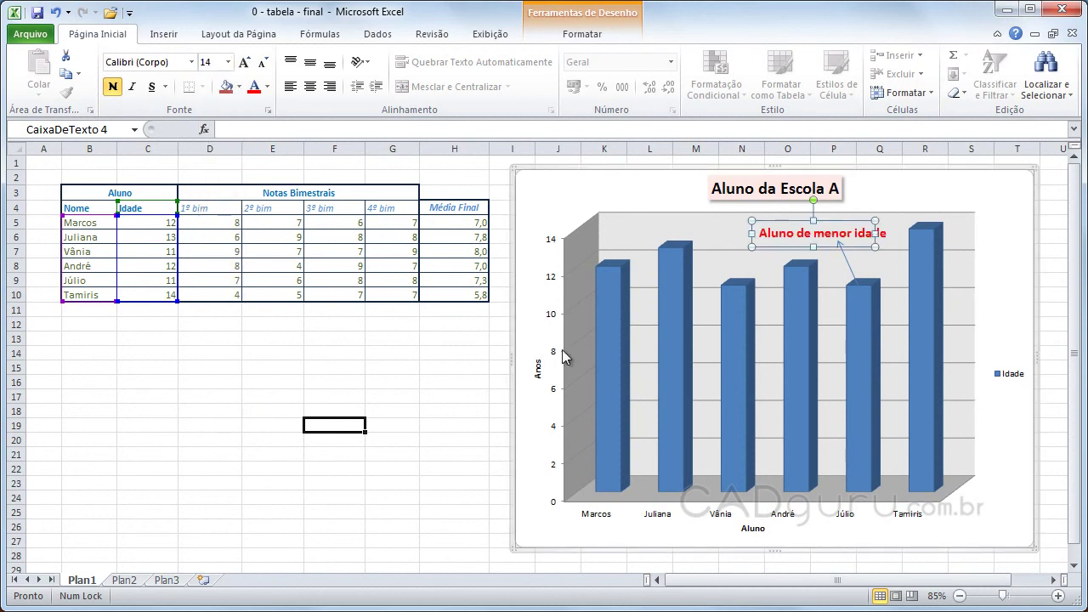
drag(875, 232, 891, 234)
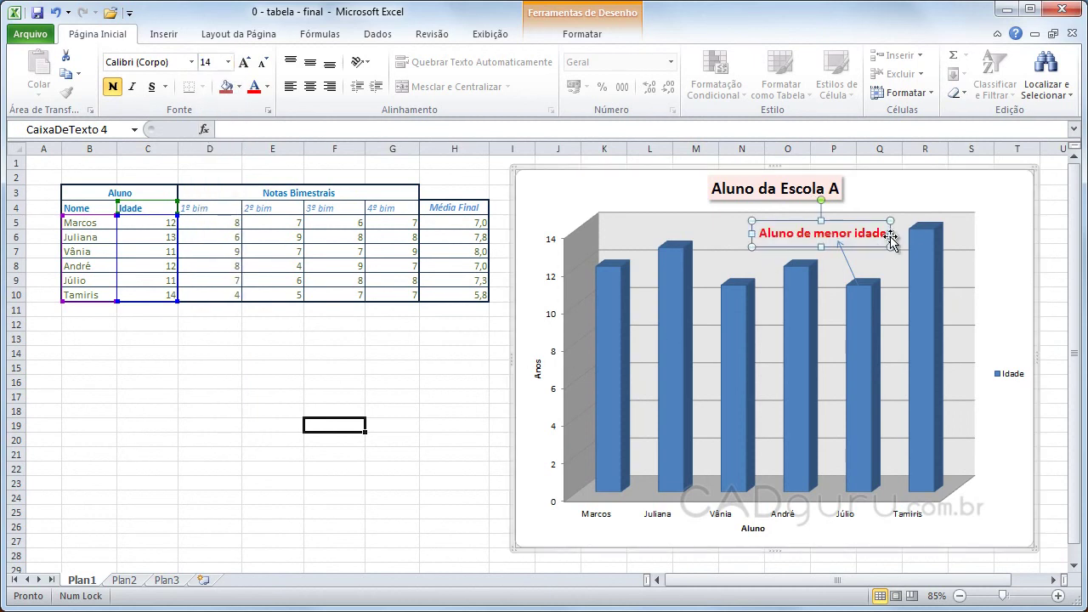
Apply a thick black line style to the arrow
click(845, 269)
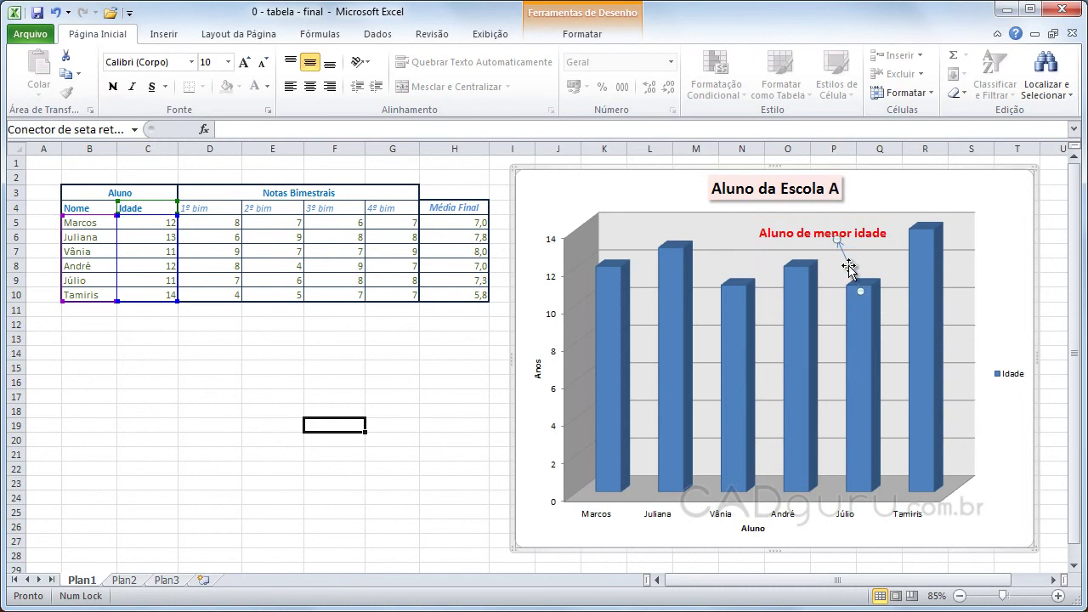
click(582, 38)
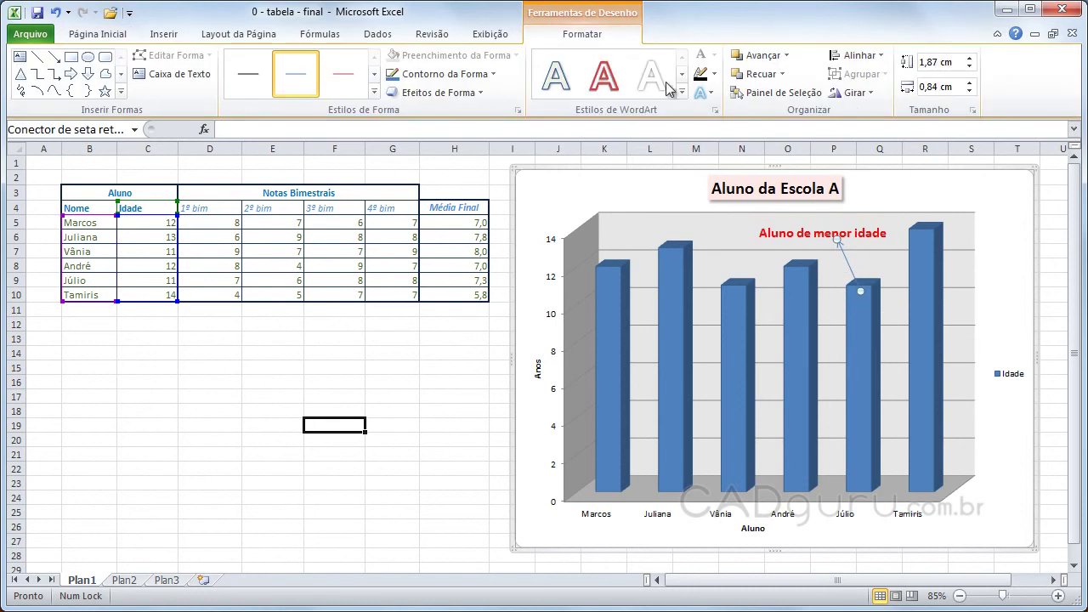
click(374, 92)
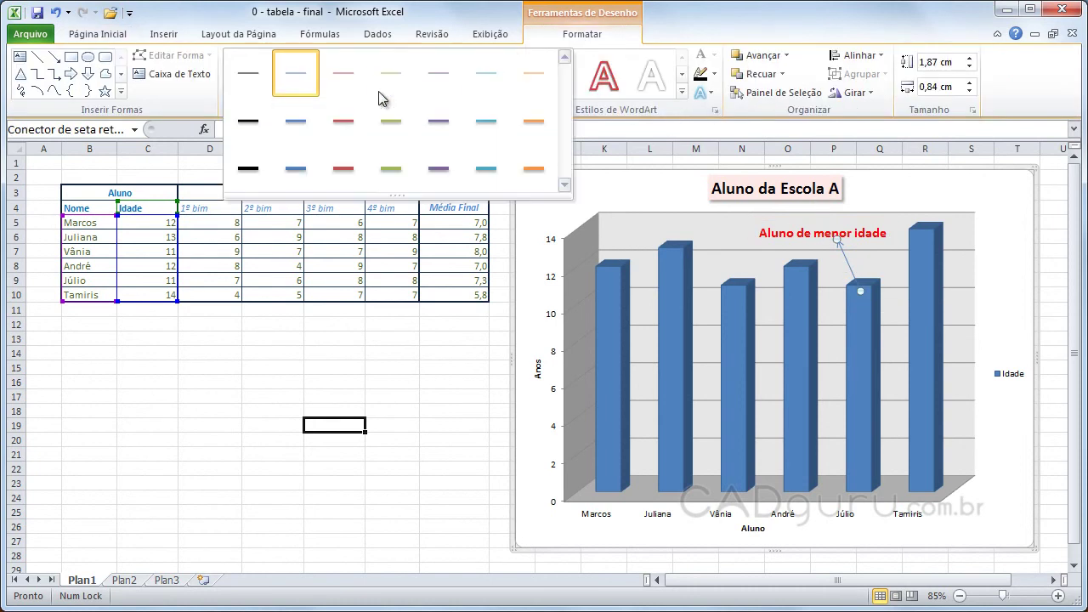
click(247, 126)
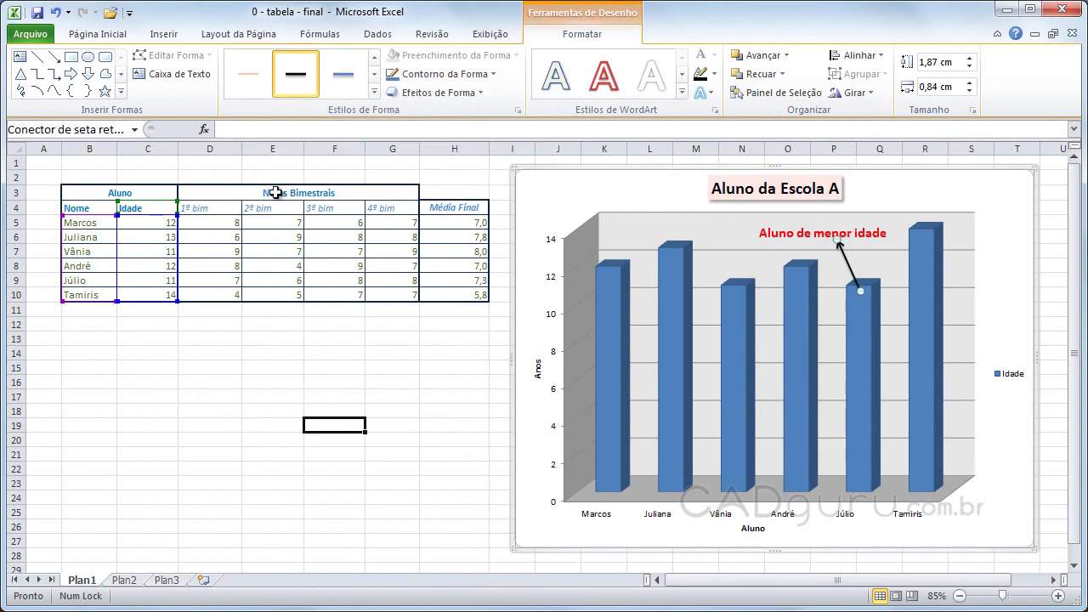
click(252, 404)
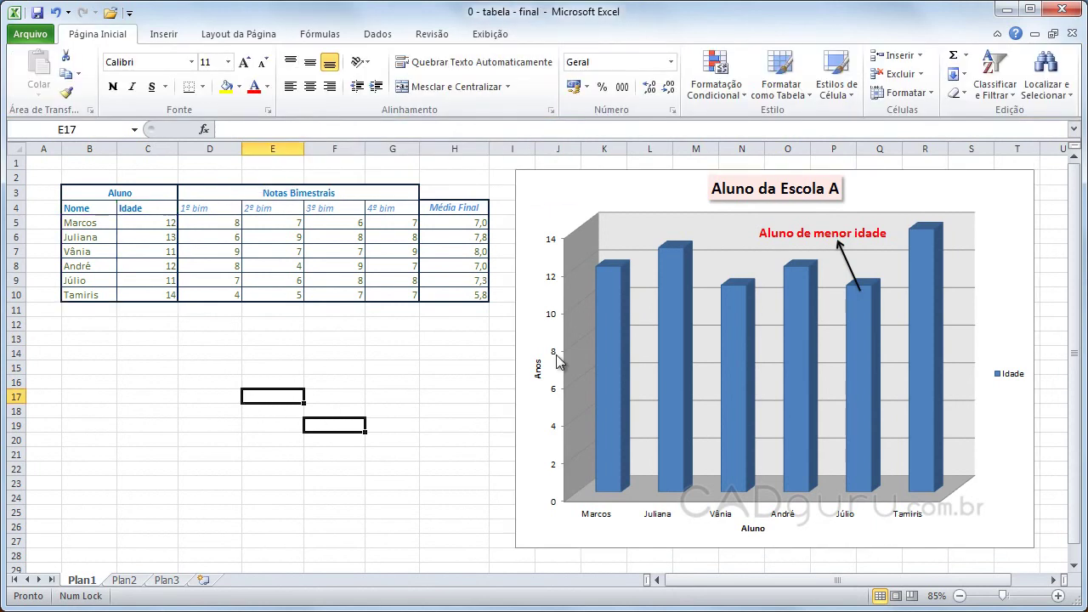
Browse the chart Layout shapes gallery, closing it without inserting a shape
click(626, 175)
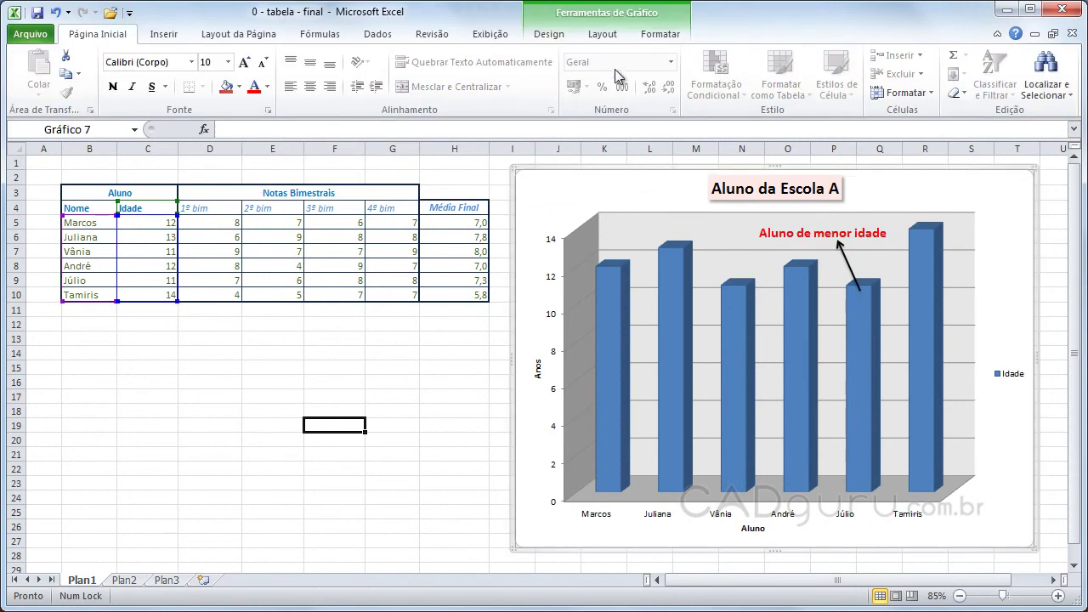
click(603, 36)
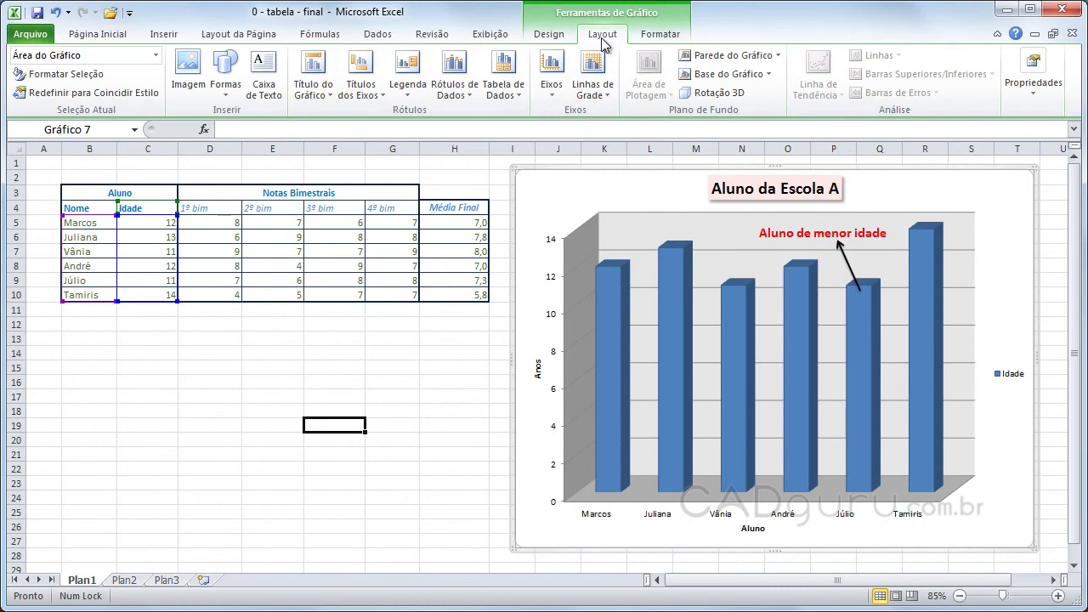
click(233, 100)
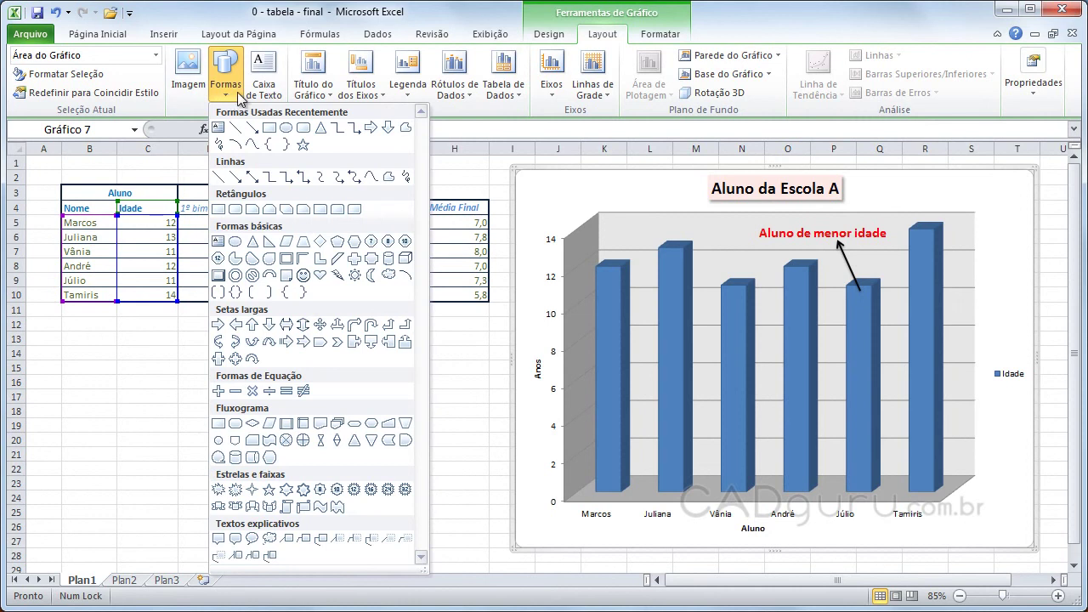
click(269, 94)
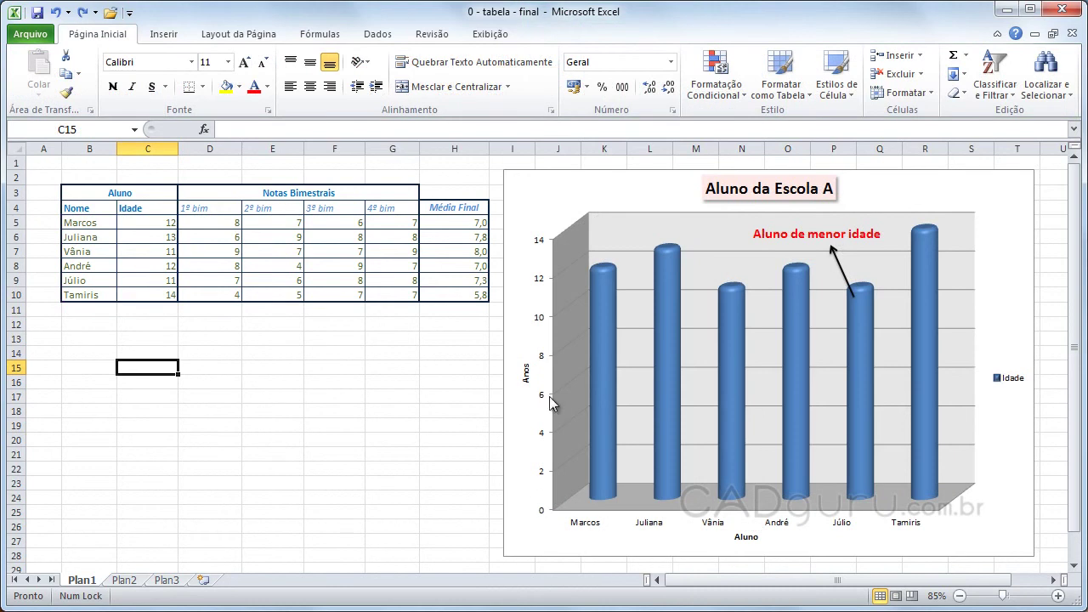
Try a centered overlay title, then place the chart title back above the chart
click(551, 192)
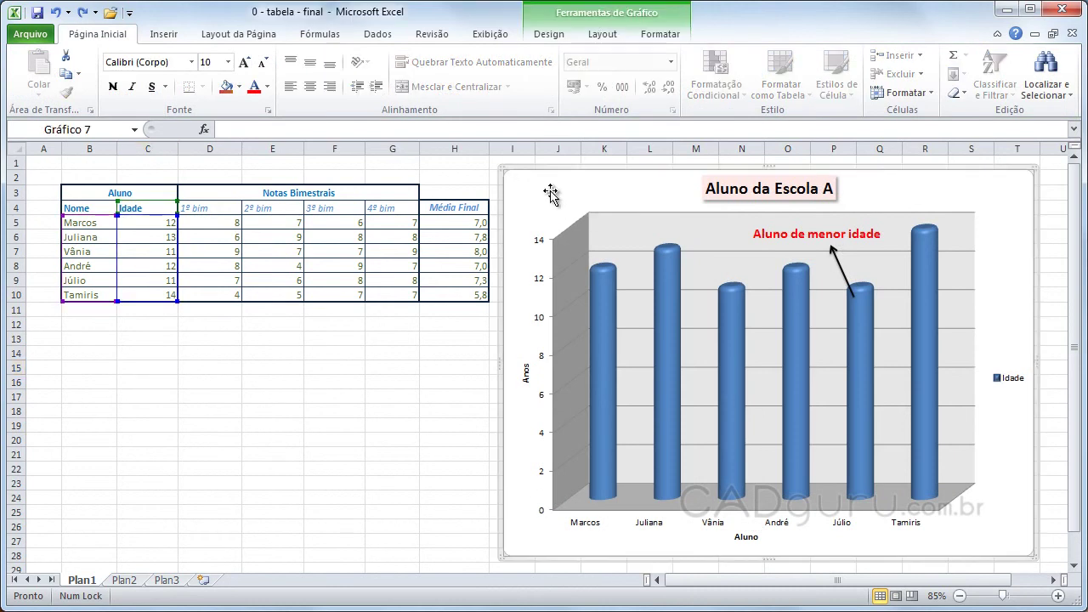
click(603, 36)
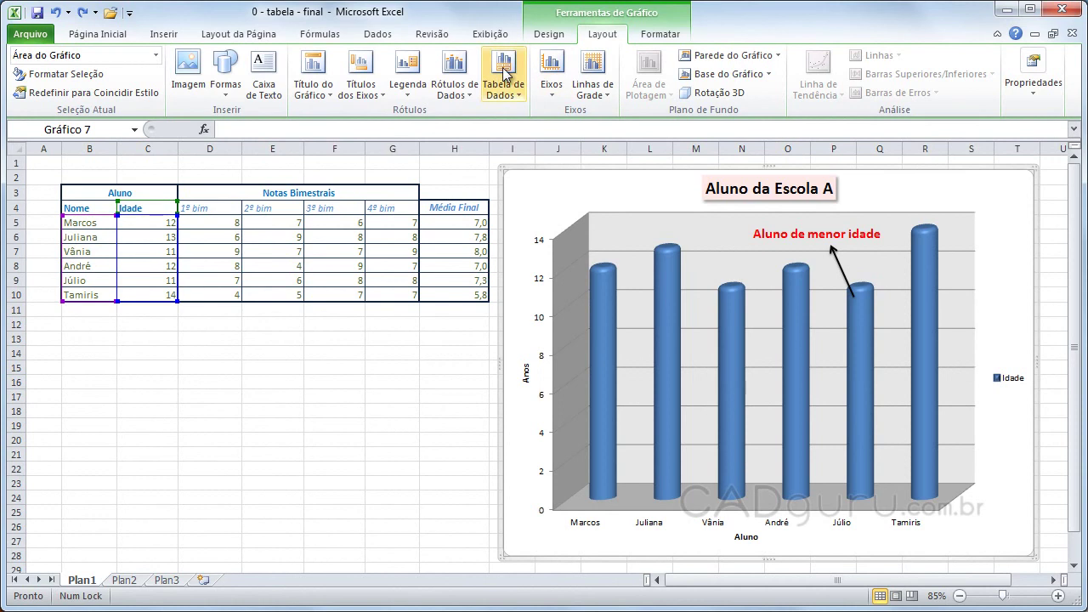
click(329, 99)
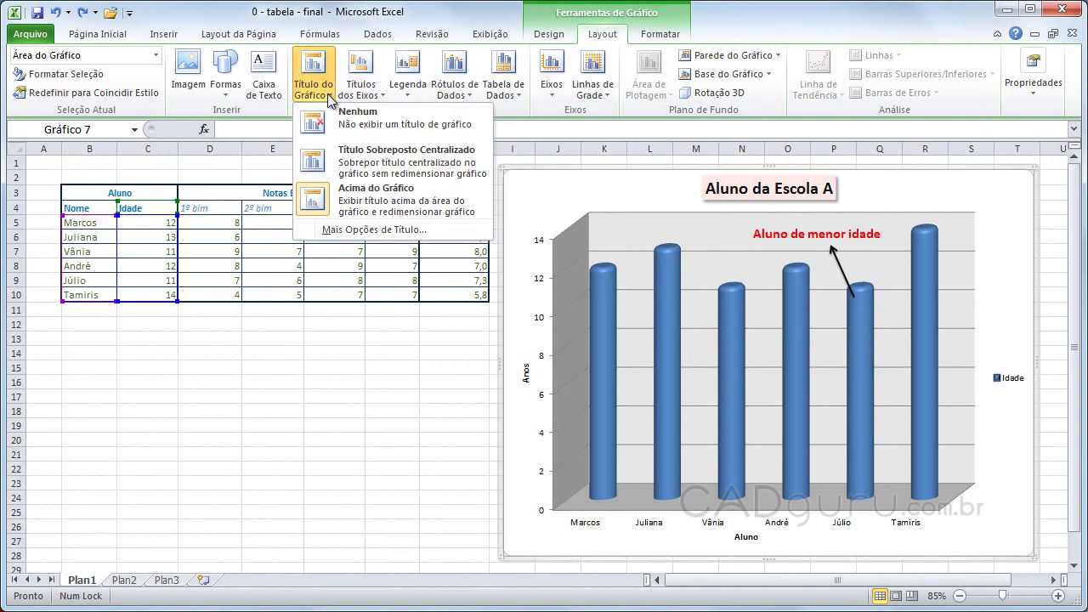
click(361, 164)
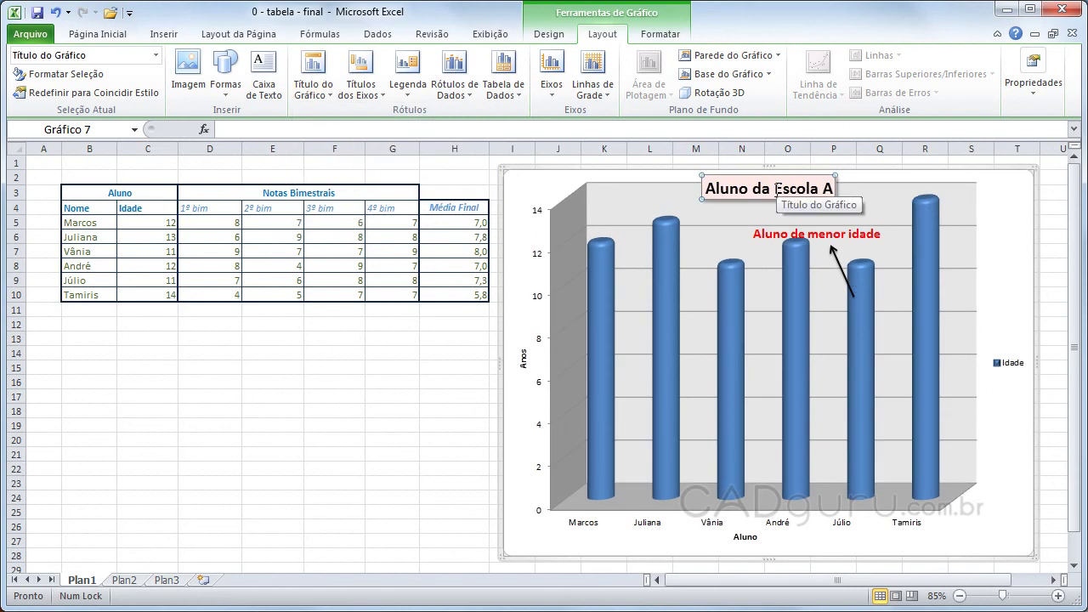
click(336, 101)
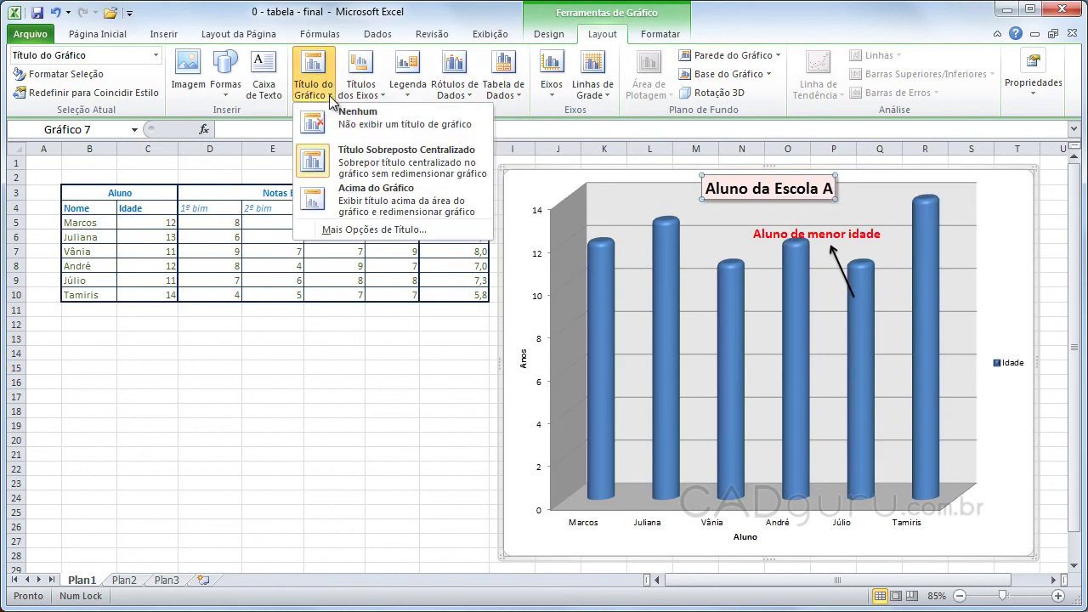
click(380, 198)
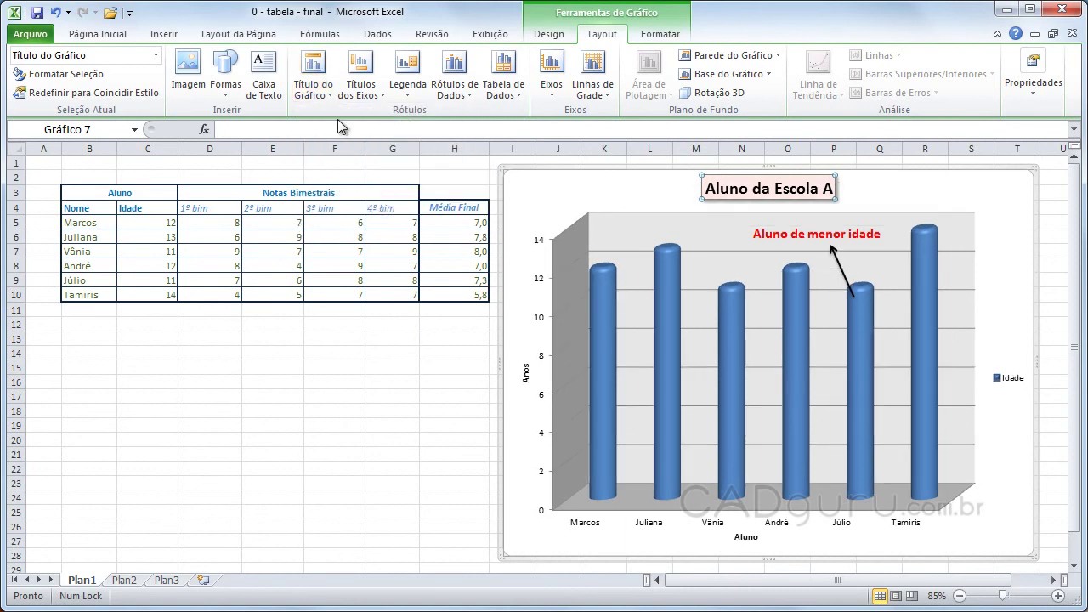
click(325, 95)
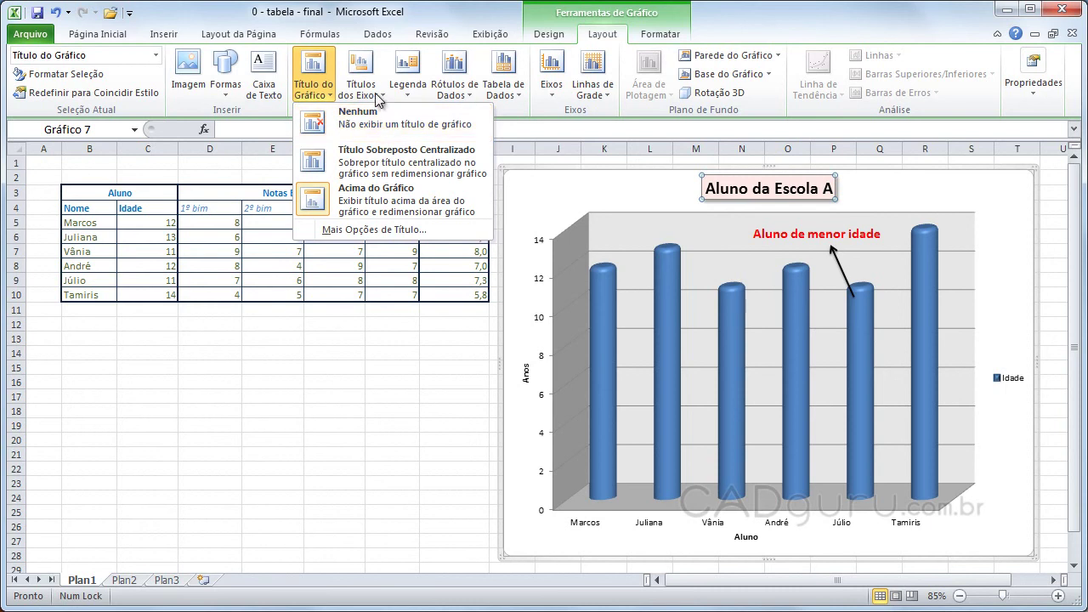
Remove the existing horizontal axis title Aluno from the chart
click(379, 98)
mouse_move(429, 111)
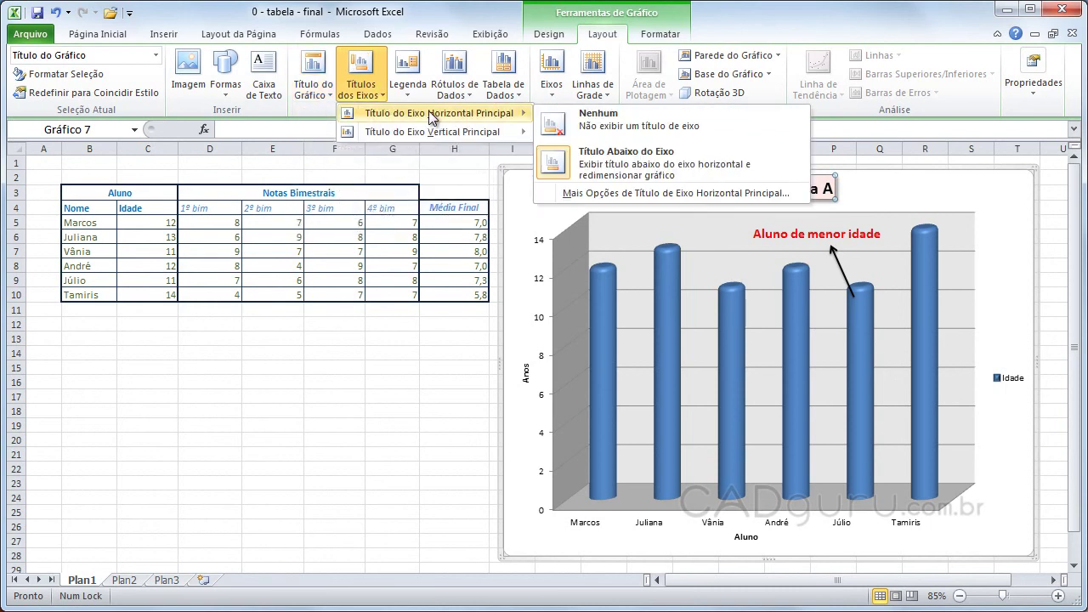
click(617, 123)
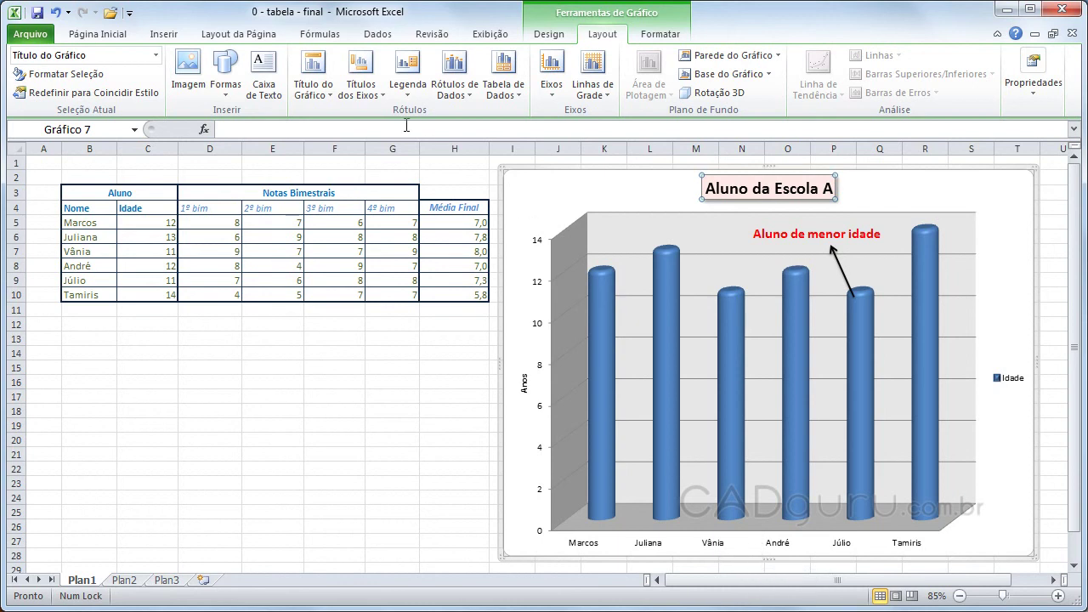
Add a title below the horizontal axis and replace its placeholder with 'Aluno'
click(379, 95)
mouse_move(510, 113)
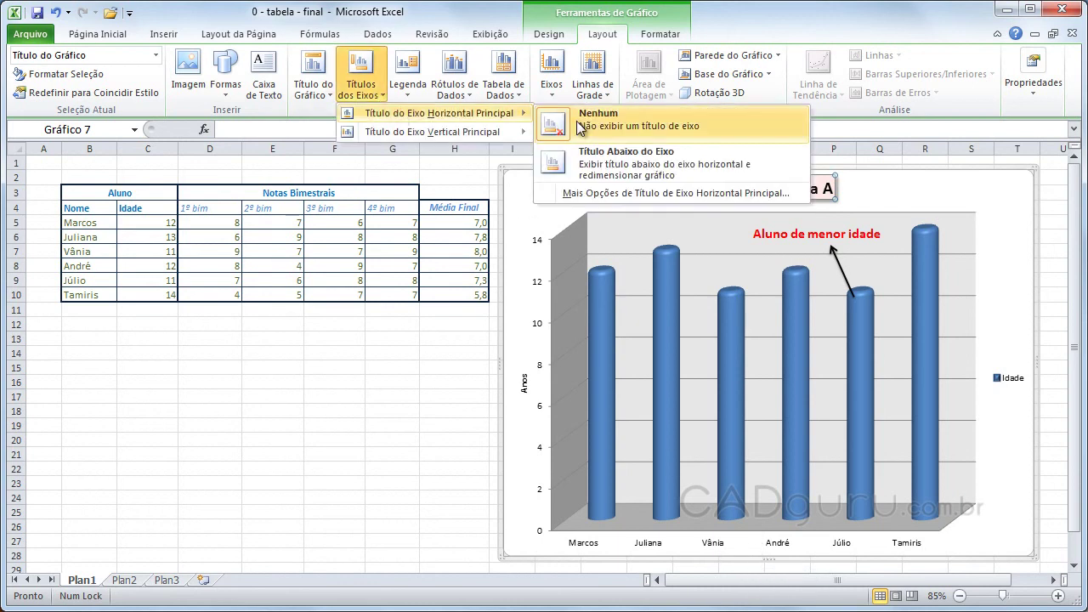
click(614, 175)
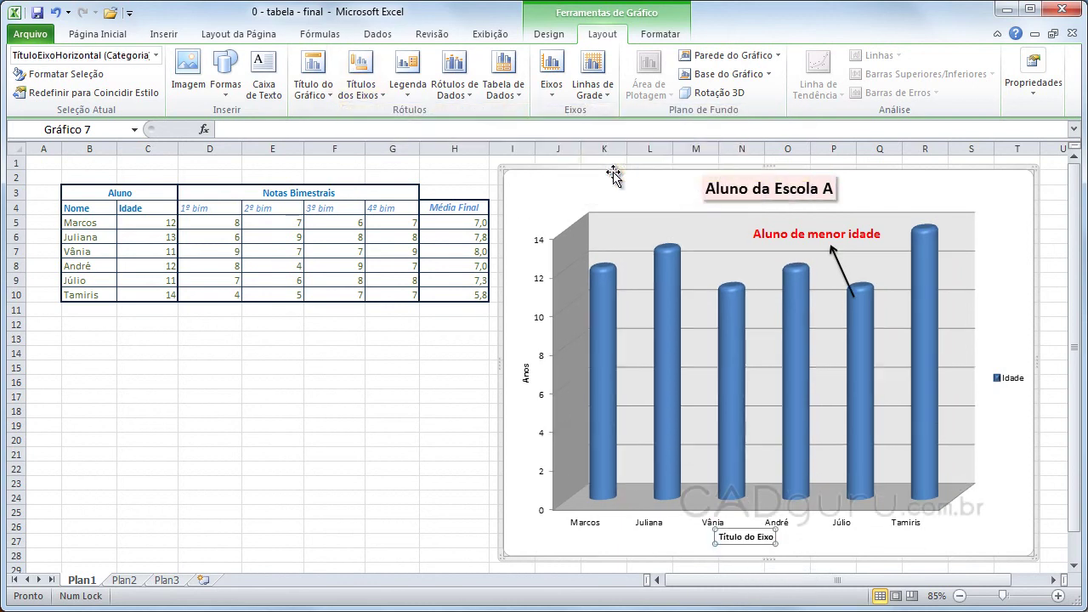
click(753, 537)
key(BackSpace)
key(BackSpace)
key(BackSpace)
key(BackSpace)
key(BackSpace)
key(BackSpace)
key(BackSpace)
key(BackSpace)
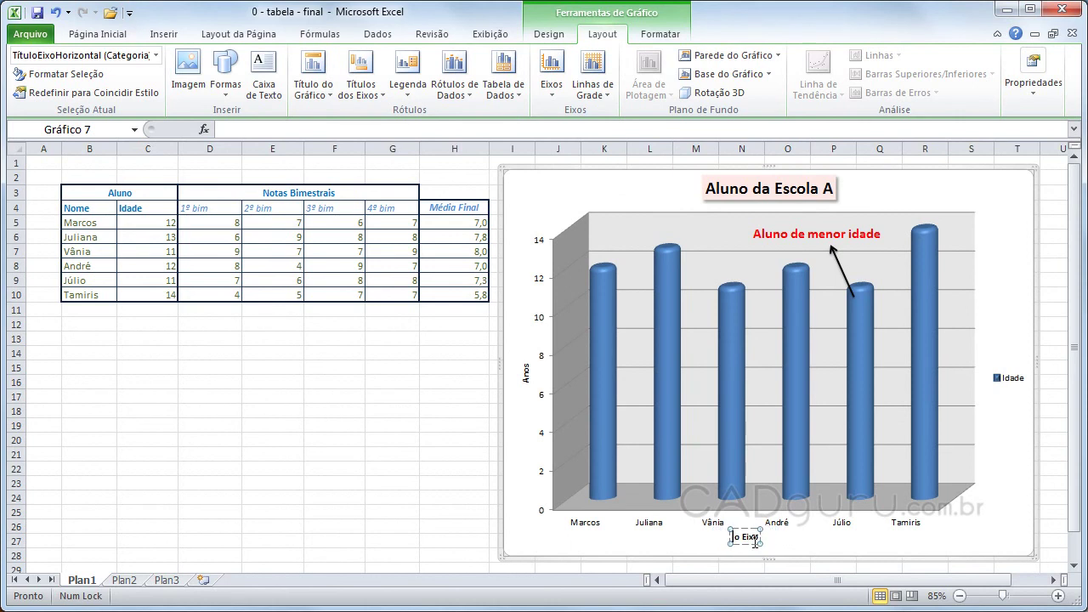
key(Delete)
key(Delete)
key(Delete)
key(Delete)
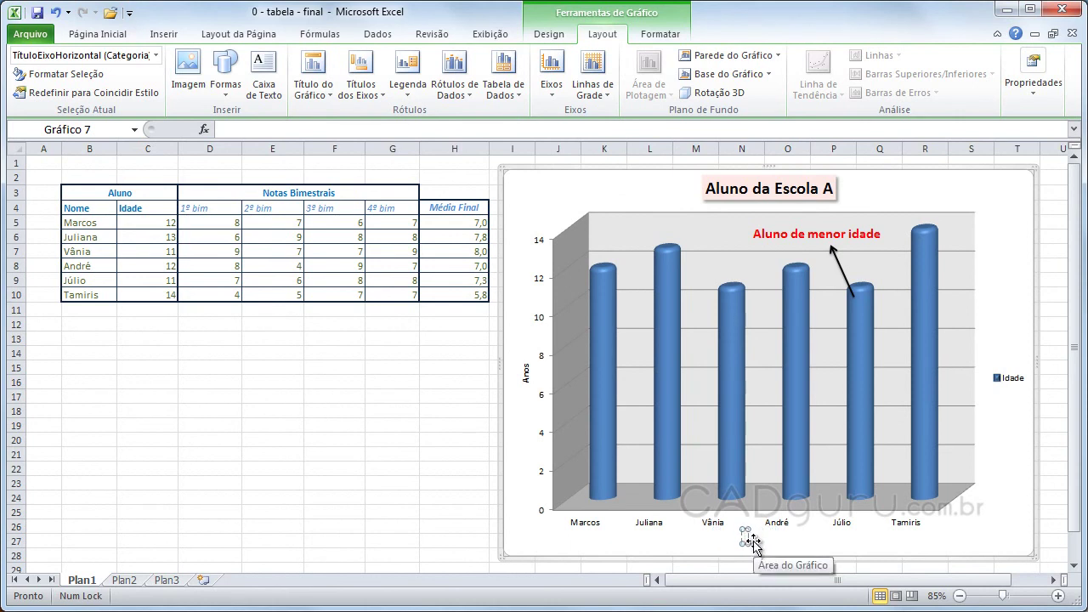
text(Aluno)
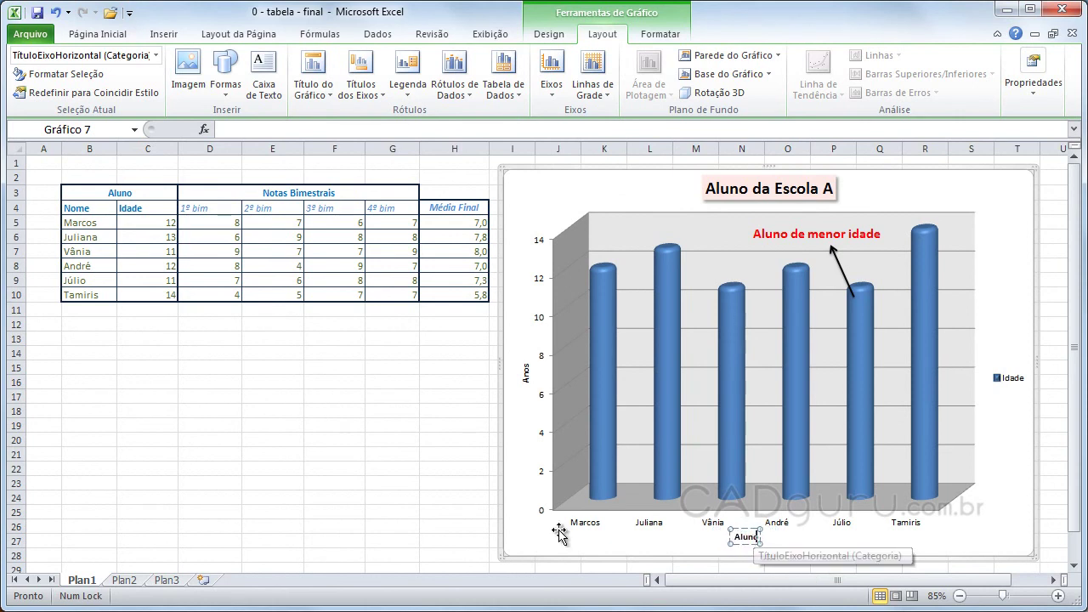
click(615, 557)
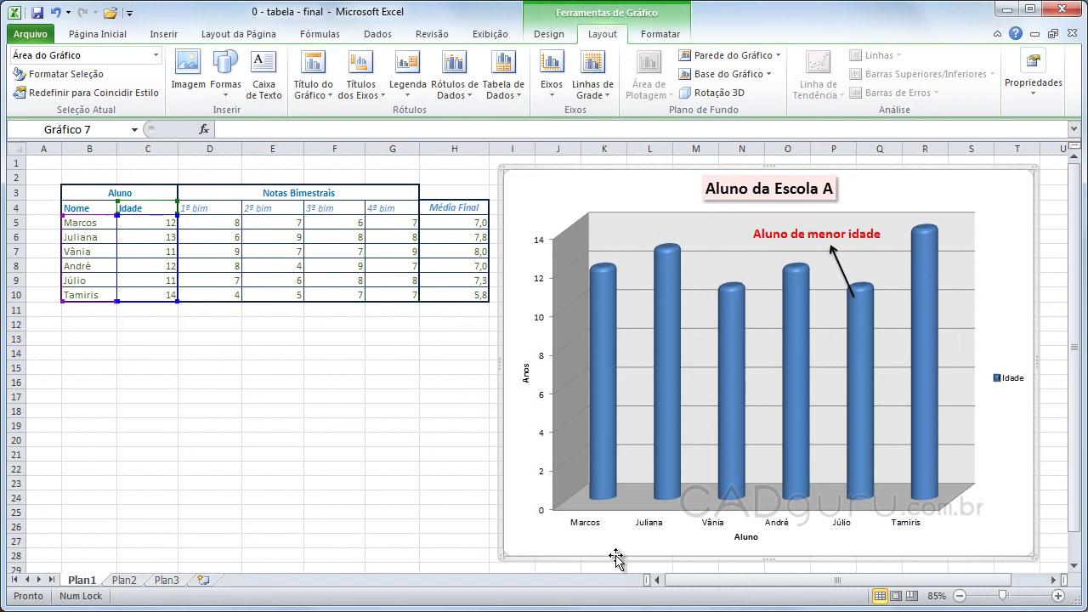
Preview the Anos axis title as stacked vertical text, then laid out horizontally
click(378, 92)
mouse_move(383, 129)
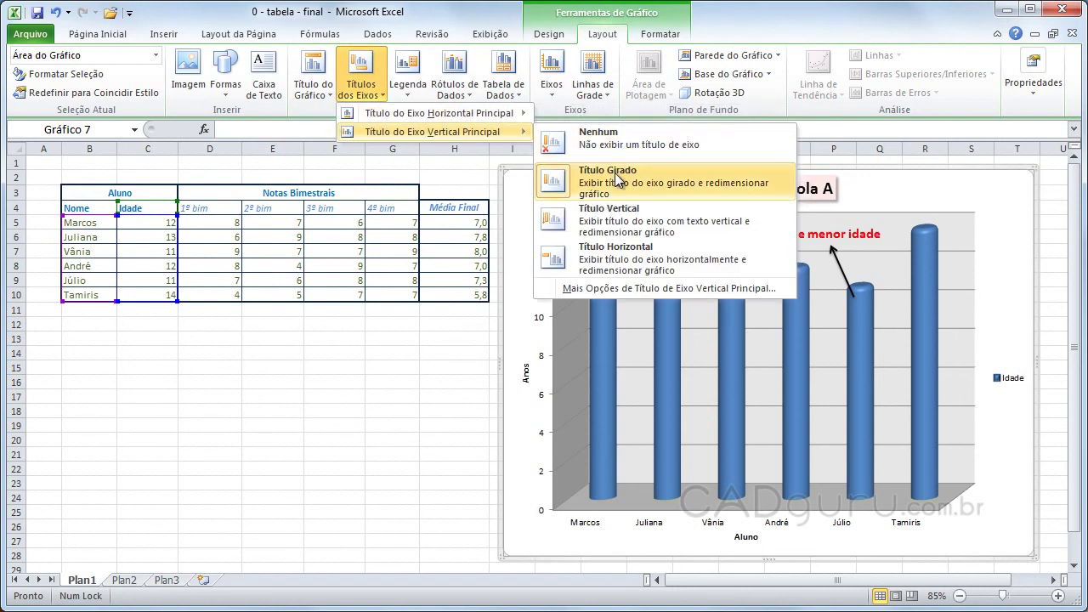
click(613, 219)
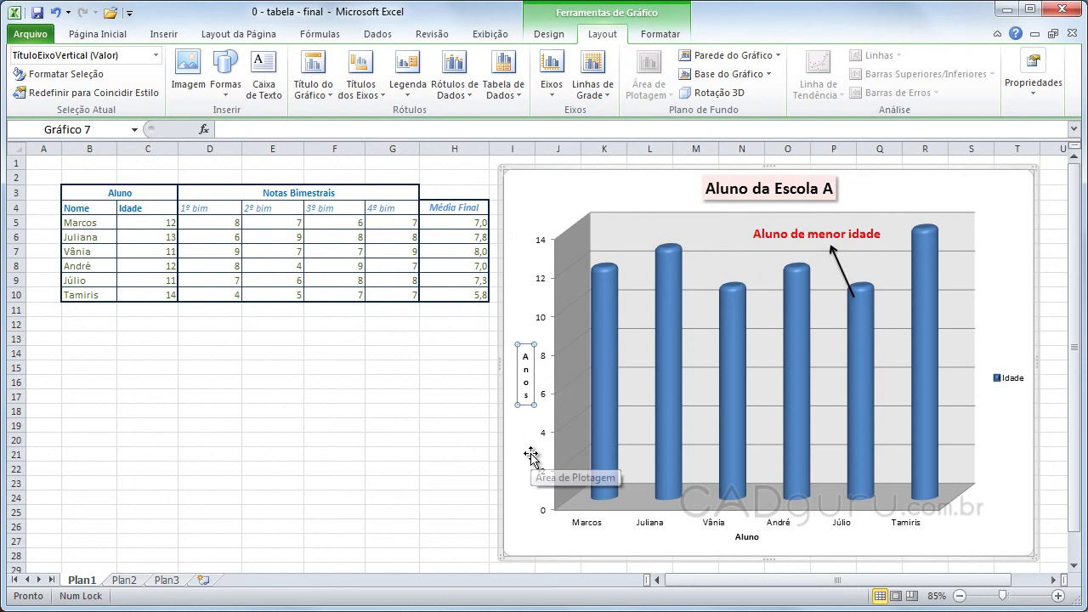
click(364, 90)
mouse_move(447, 134)
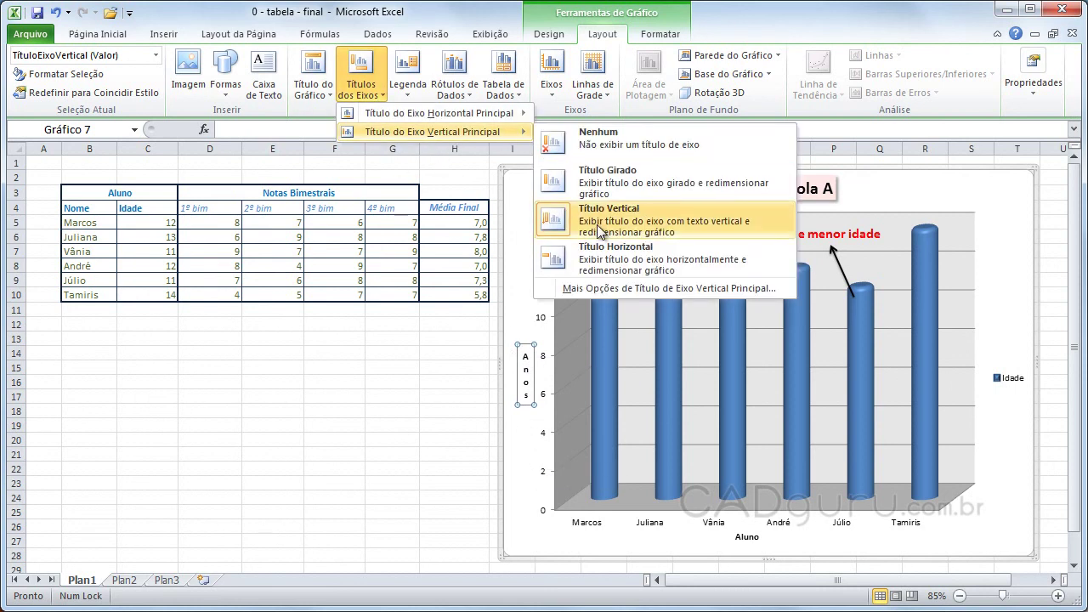
click(610, 259)
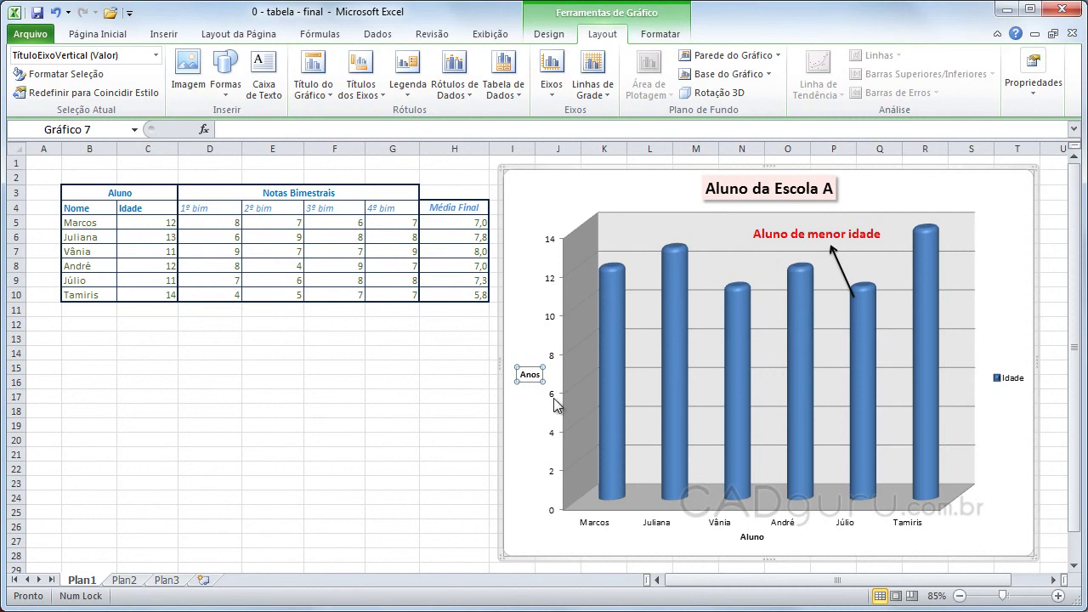
Set the Anos axis title to rotated, then select the Idade legend
click(380, 94)
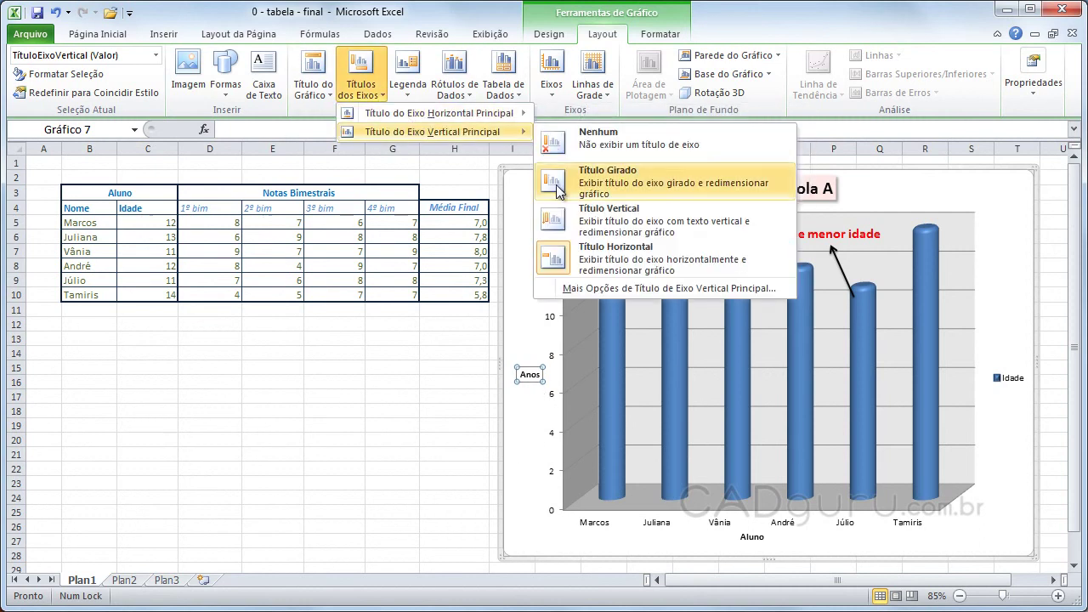
click(558, 191)
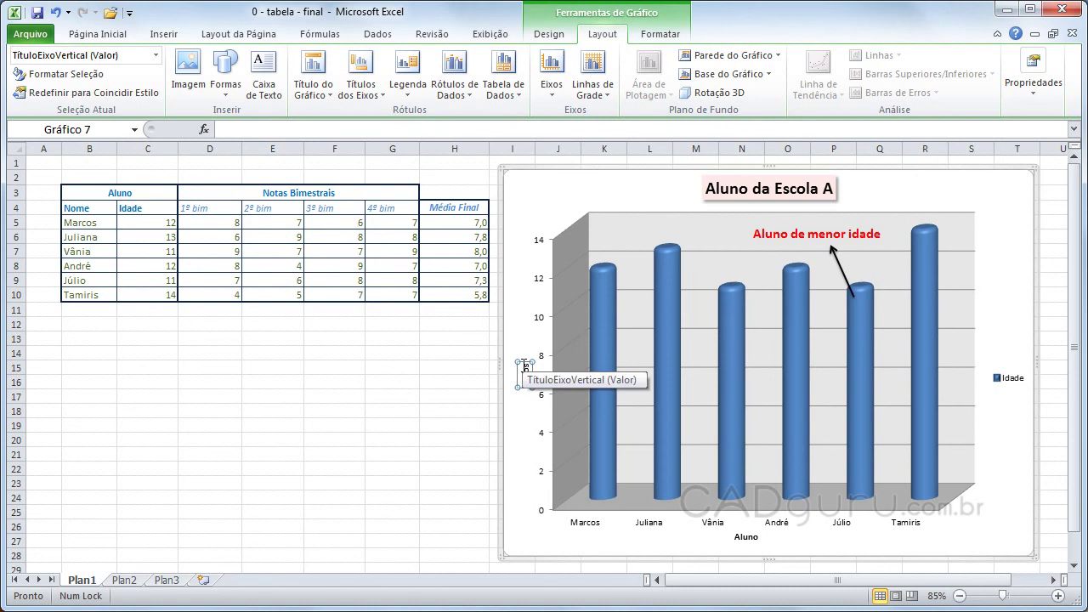
click(1019, 390)
scroll(1011, 390, down, 1)
Try the Idade legend at the top, left and bottom of the chart
click(407, 77)
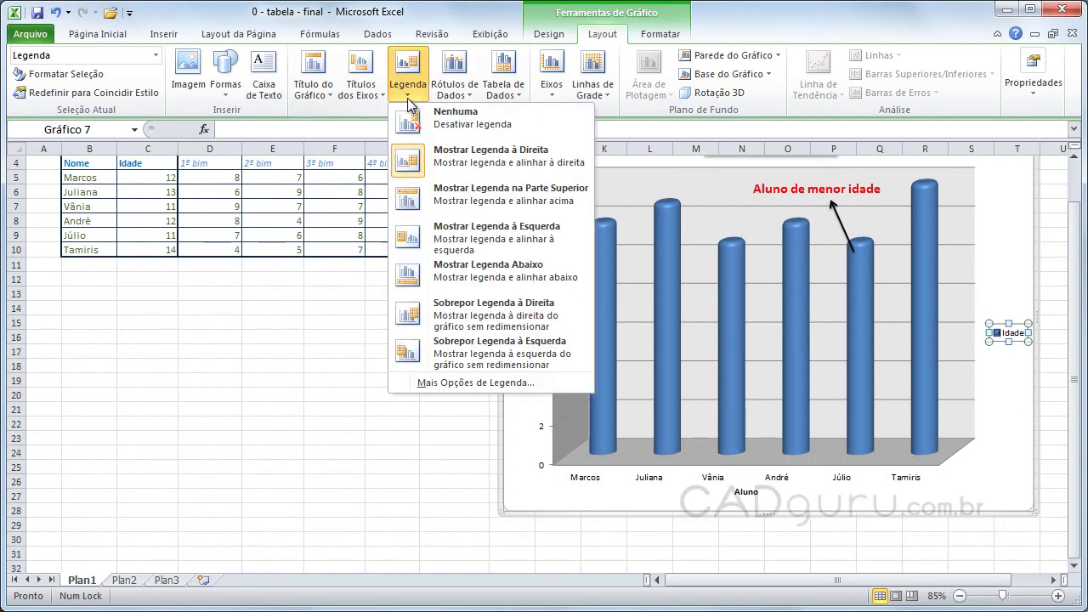
click(410, 194)
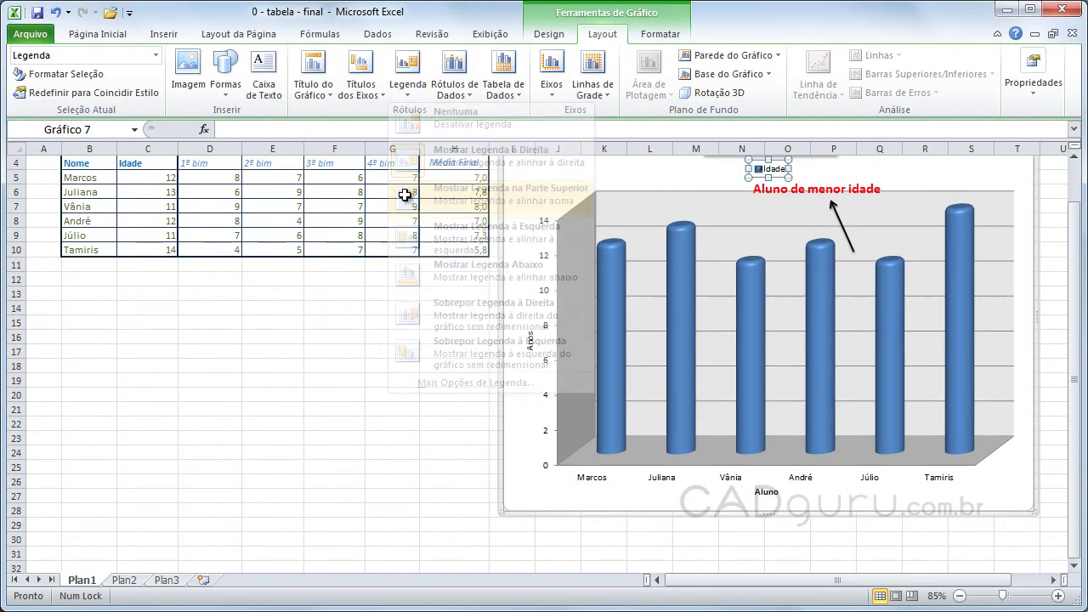
scroll(856, 345, up, 1)
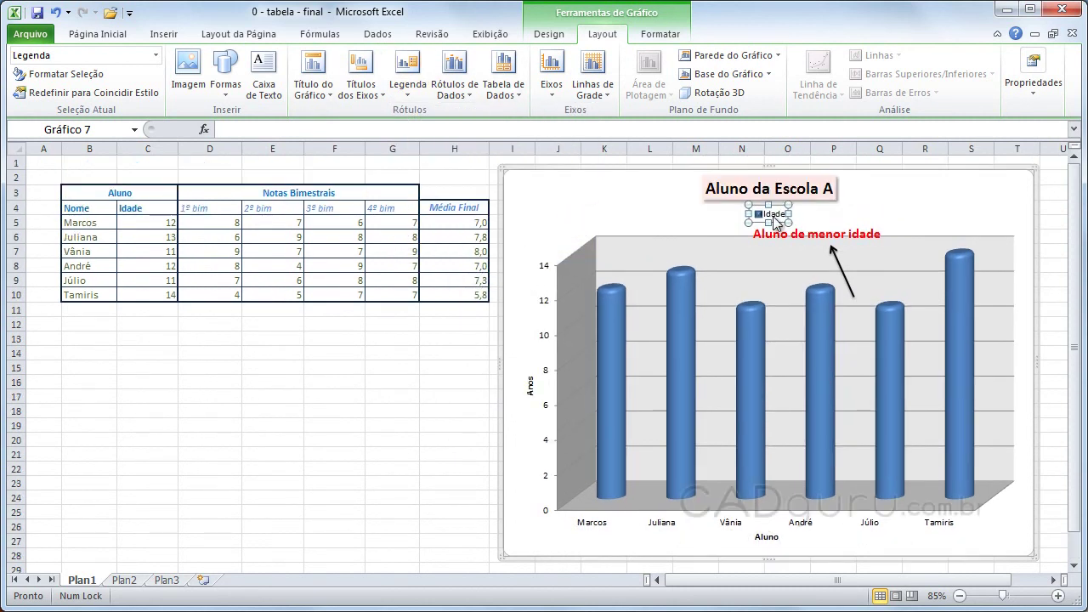
click(407, 77)
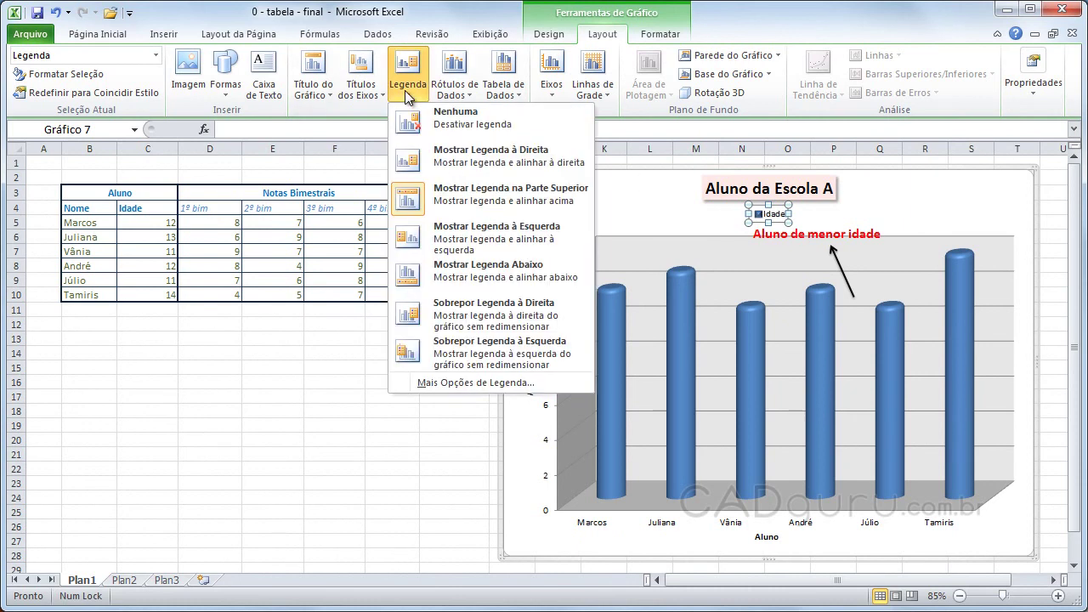
click(417, 244)
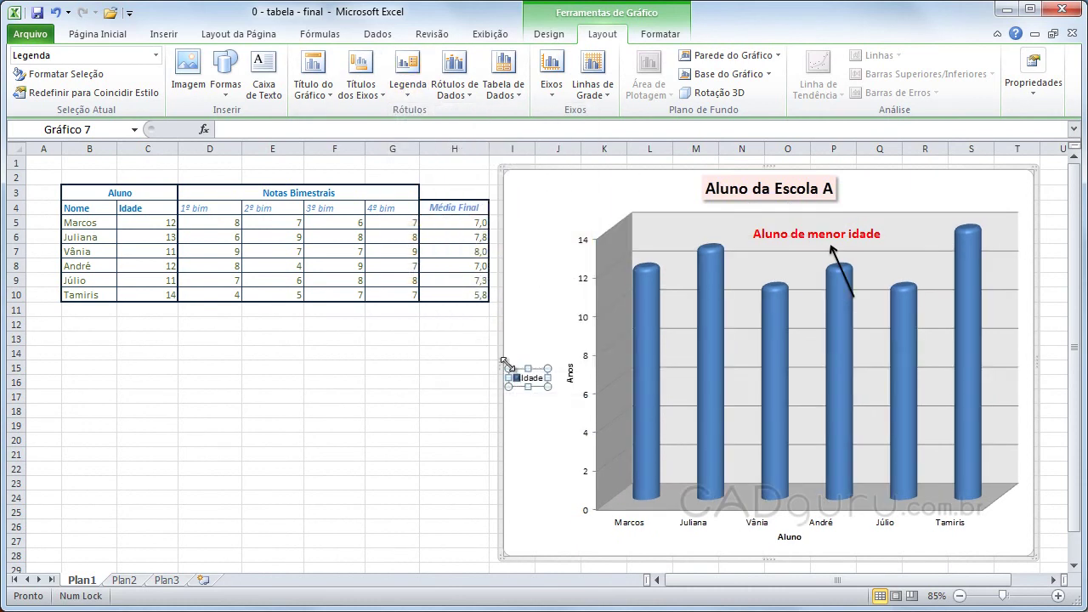
click(407, 77)
click(425, 268)
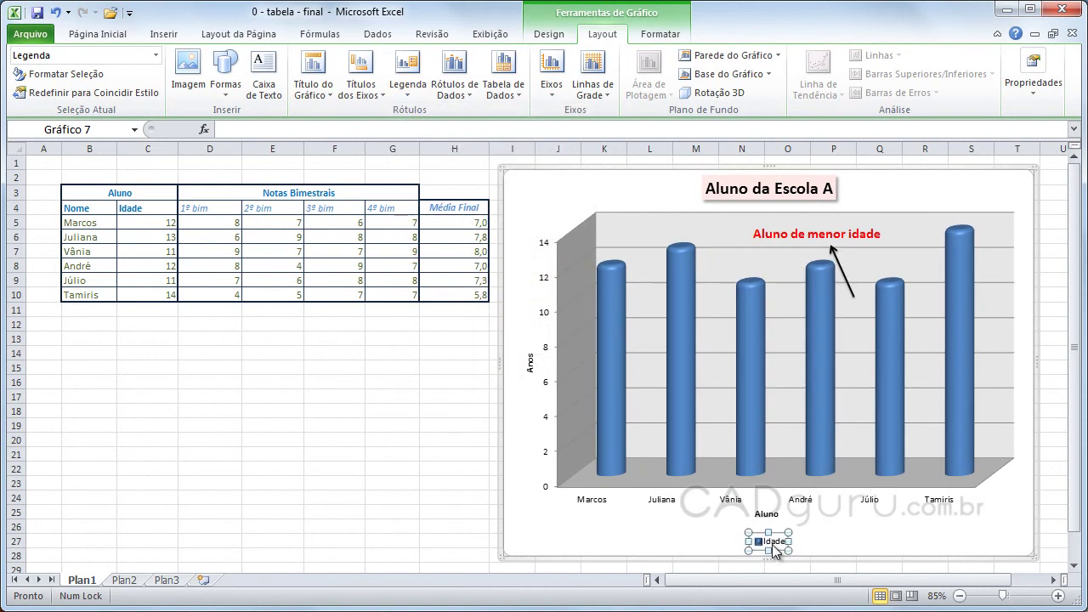
Try the legend overlaid on the right and left, then settle it at the right
click(407, 76)
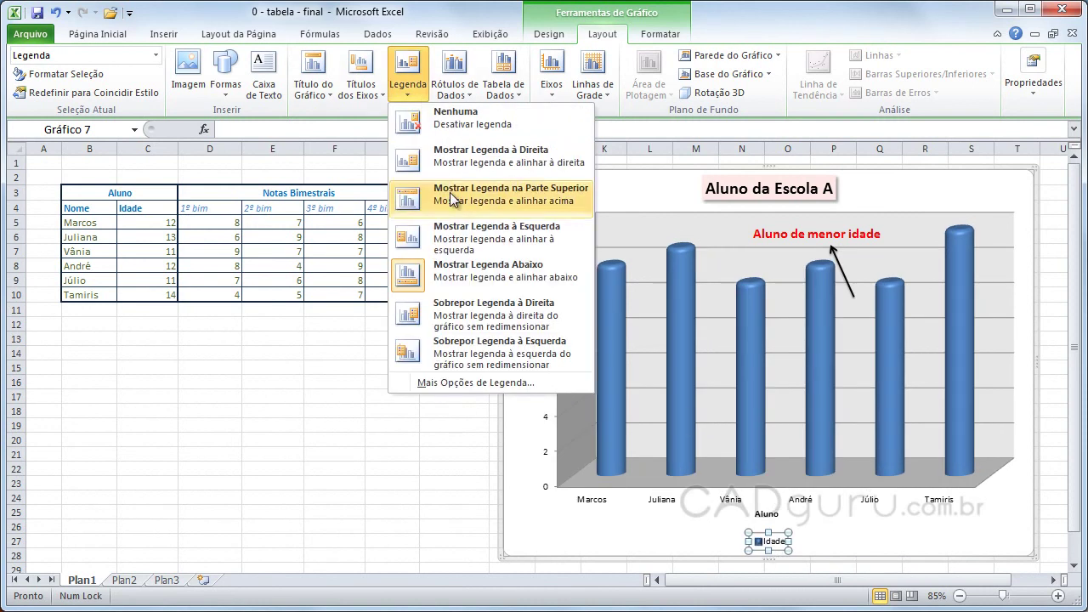
click(427, 320)
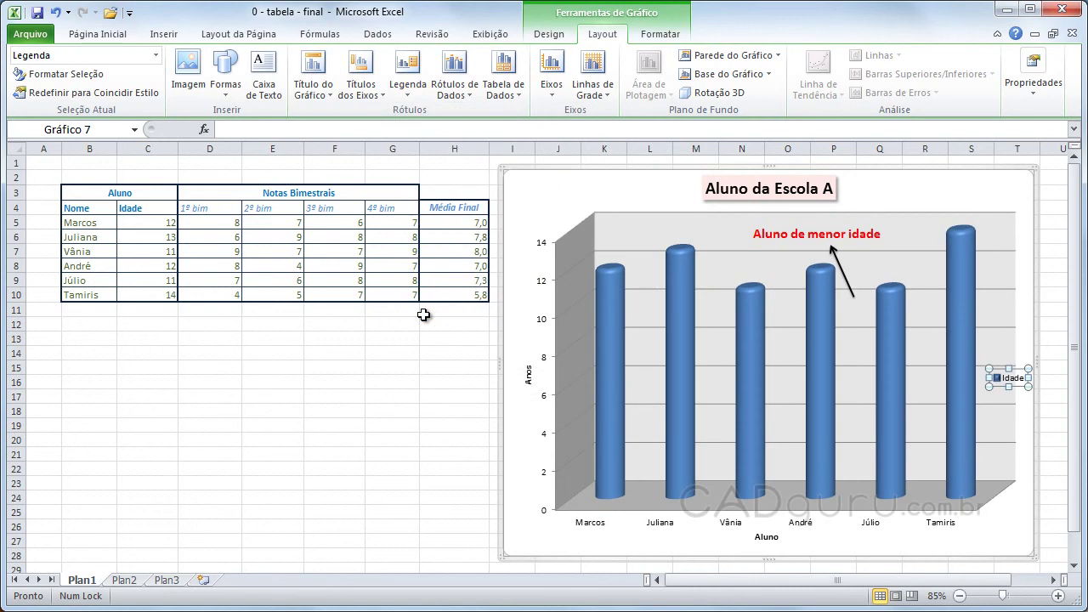
click(408, 85)
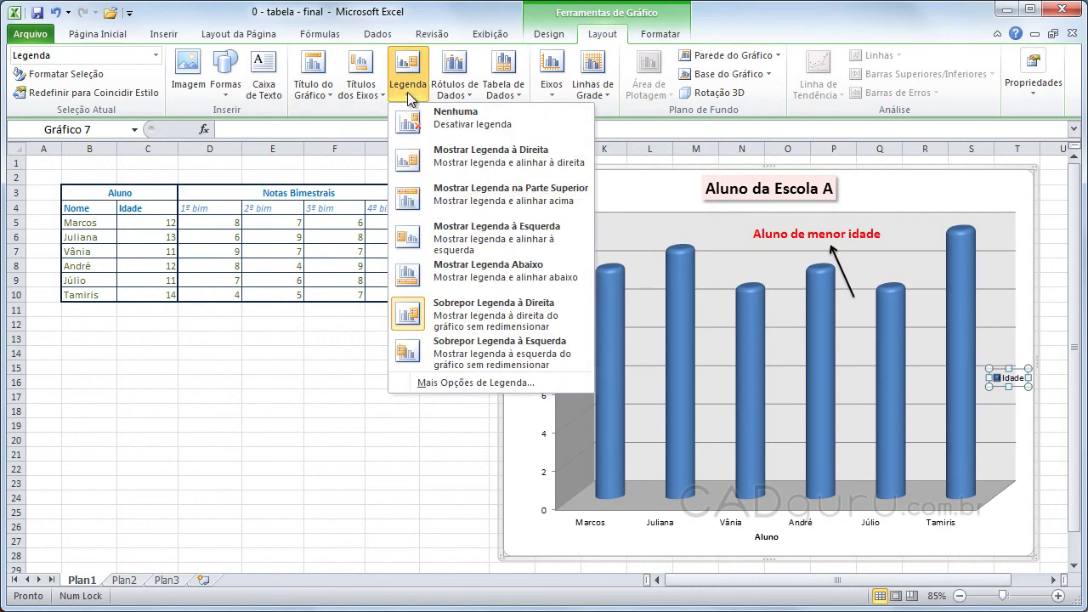
click(422, 365)
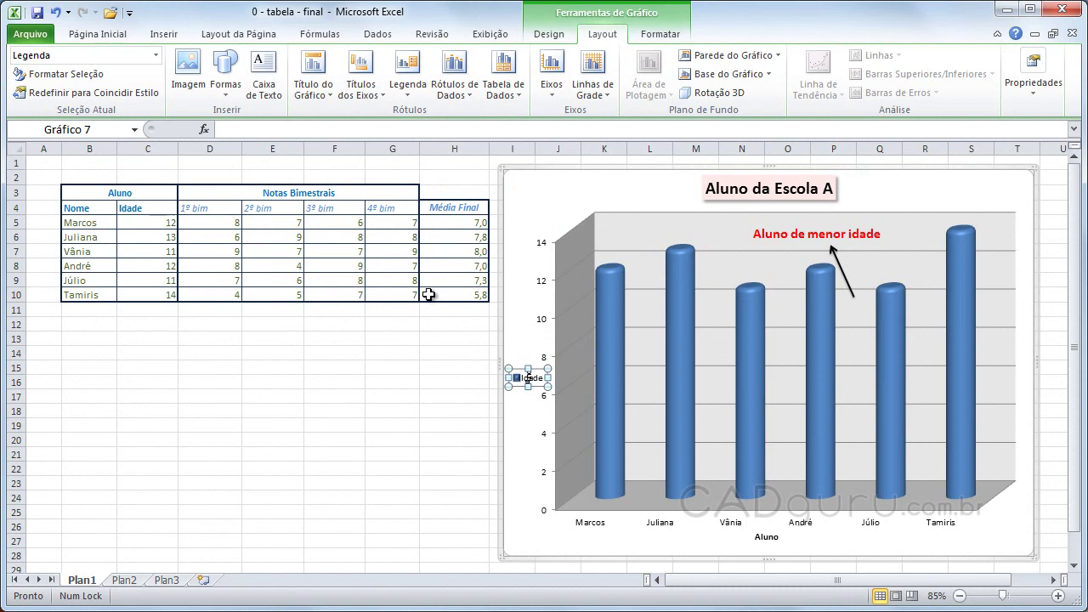
click(408, 89)
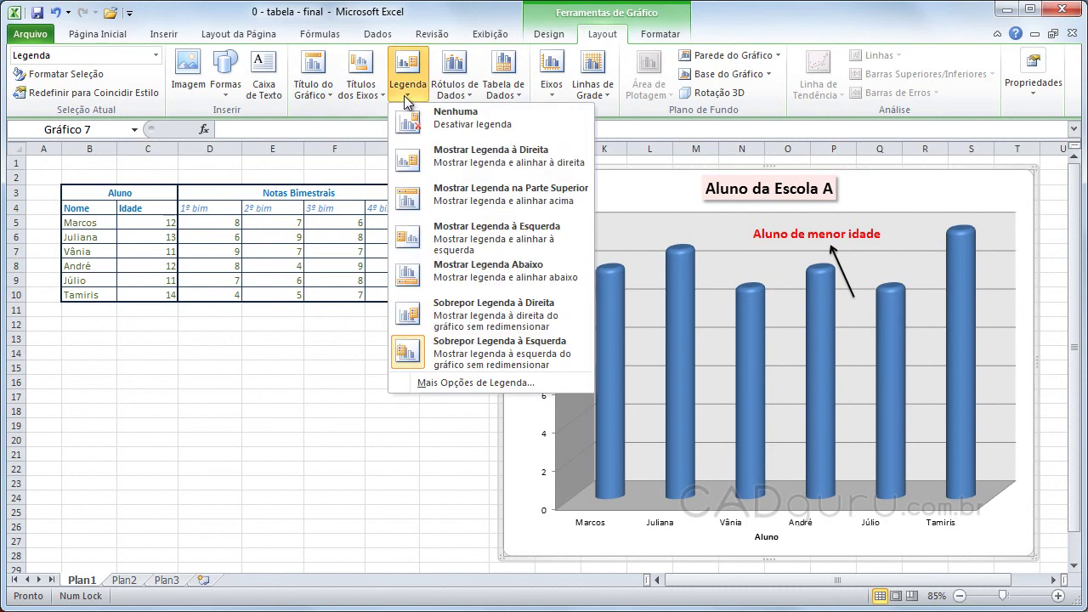
click(435, 158)
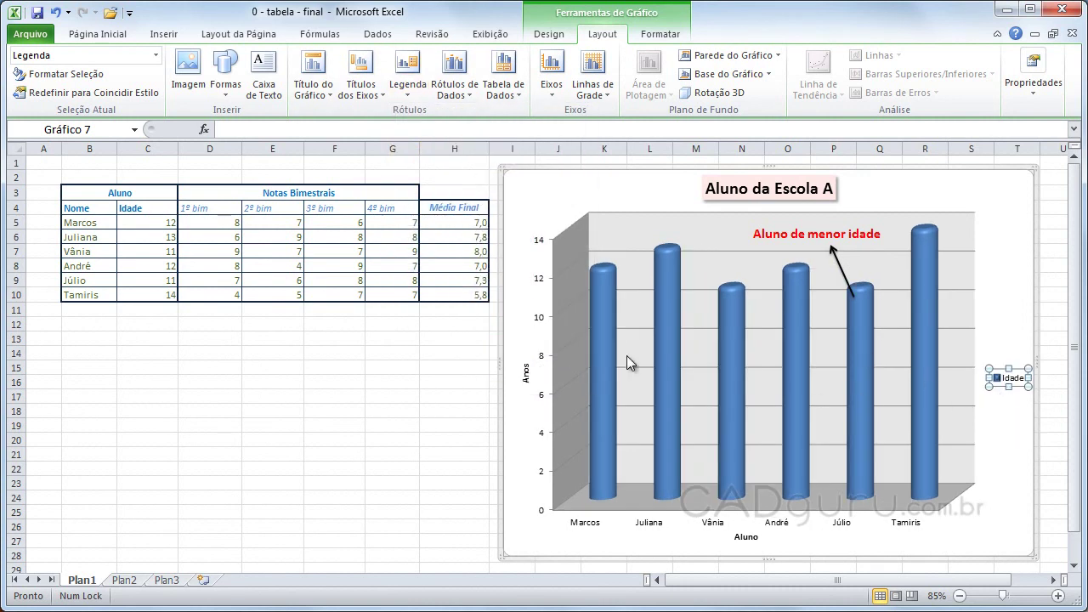
Show data labels with the ages 12, 13, 11, 12, 11, 14 on the columns
click(465, 94)
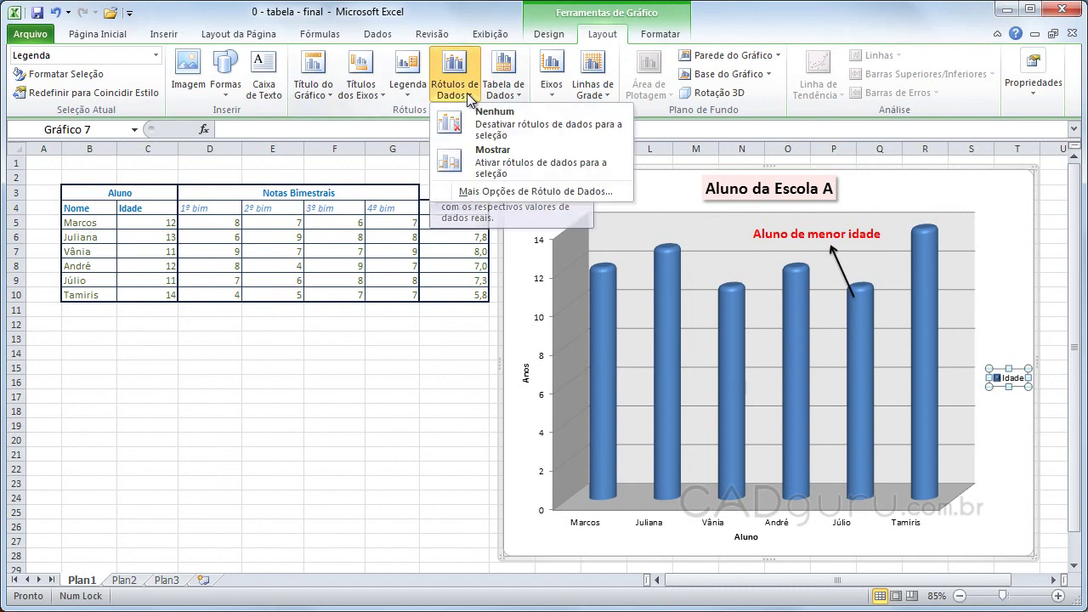
click(499, 161)
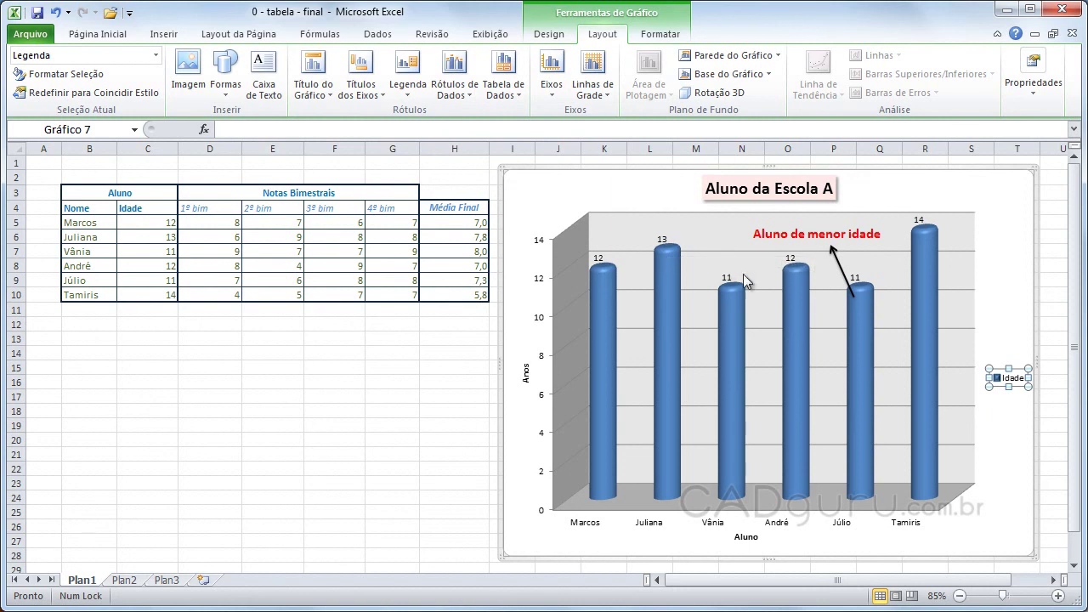
click(473, 93)
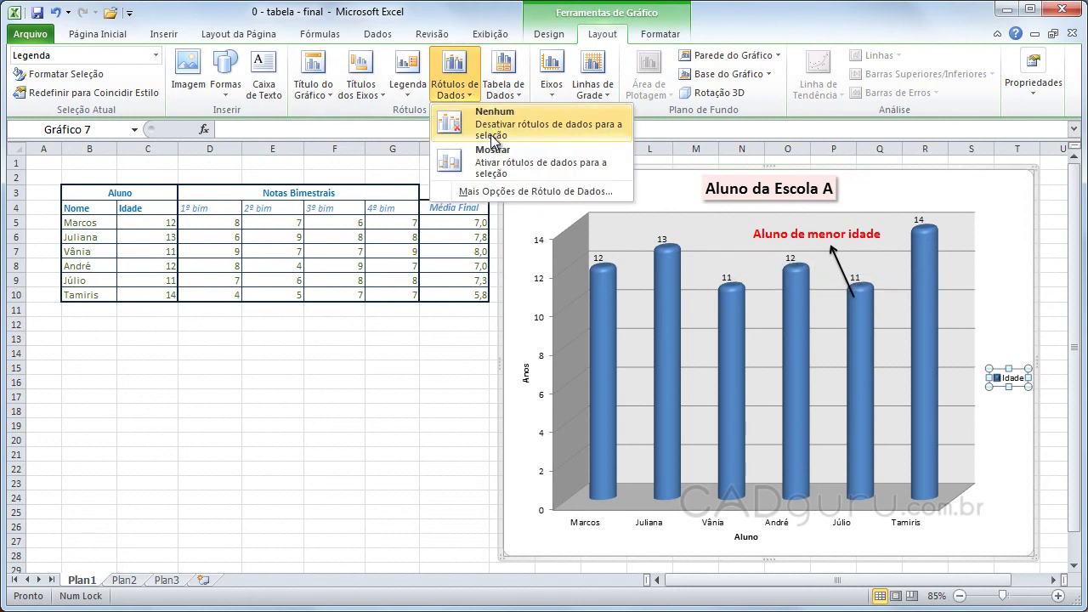
click(520, 95)
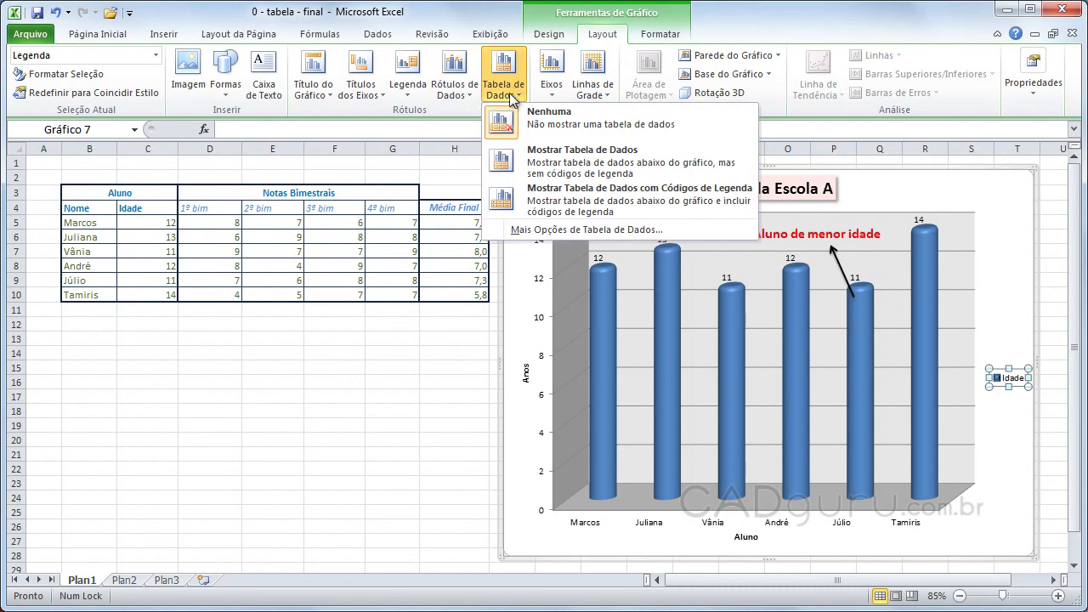
click(566, 167)
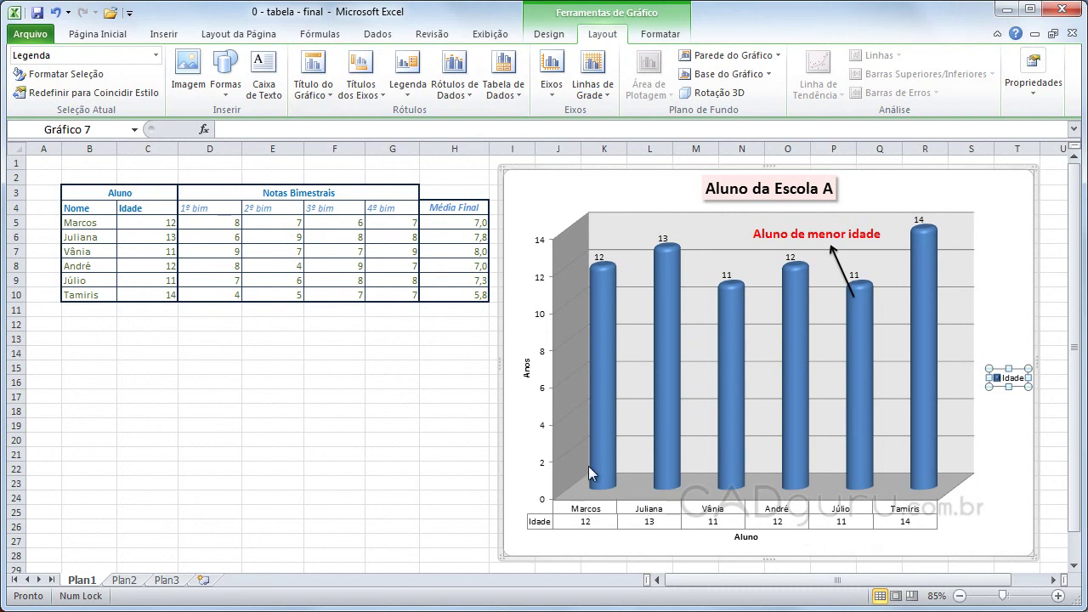
click(513, 106)
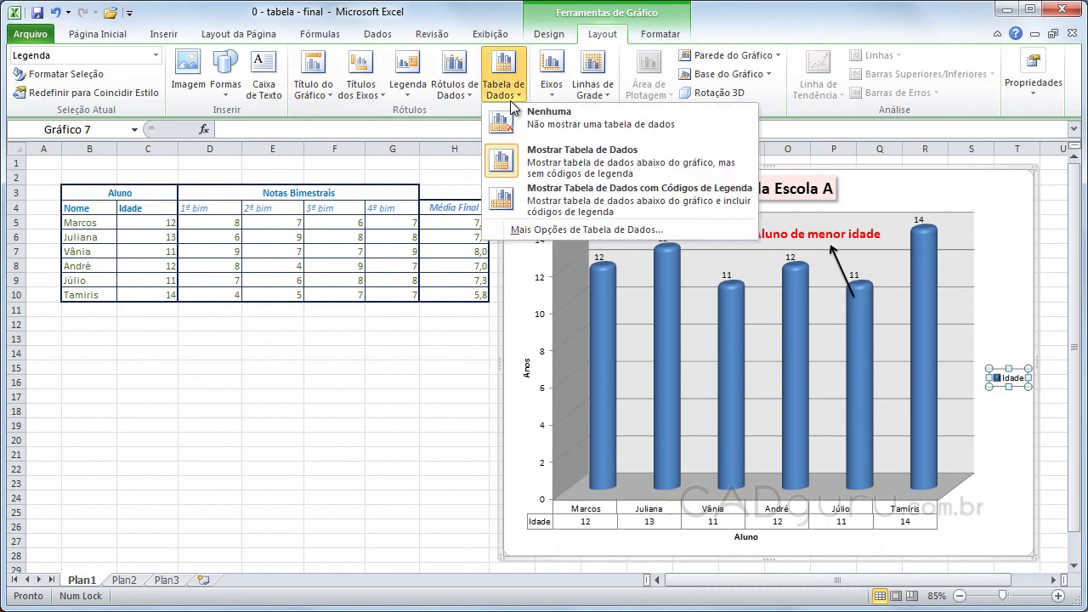
click(510, 196)
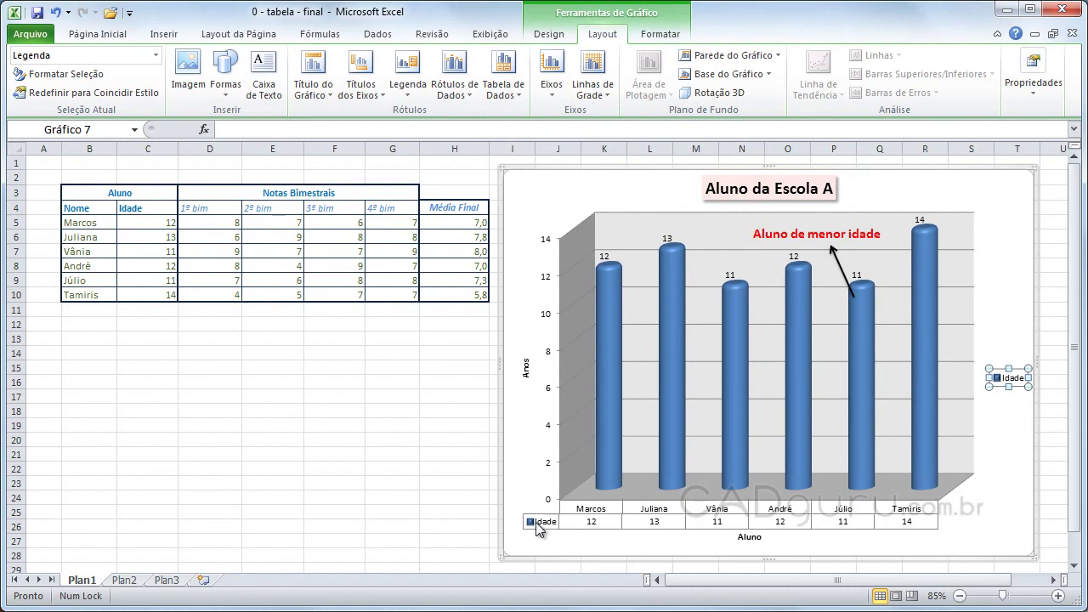
click(510, 91)
click(529, 126)
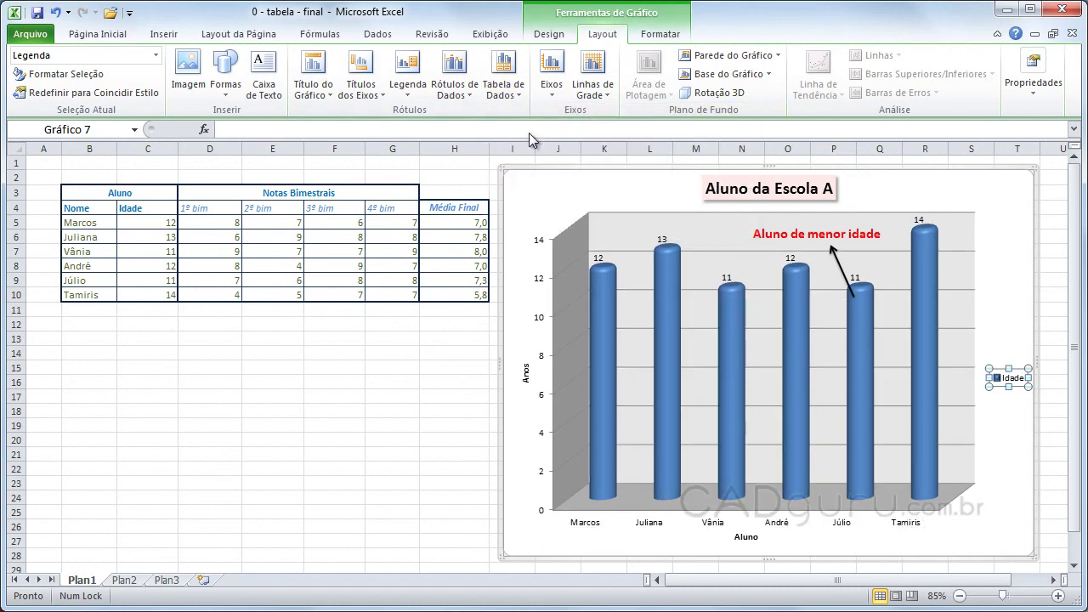
click(353, 470)
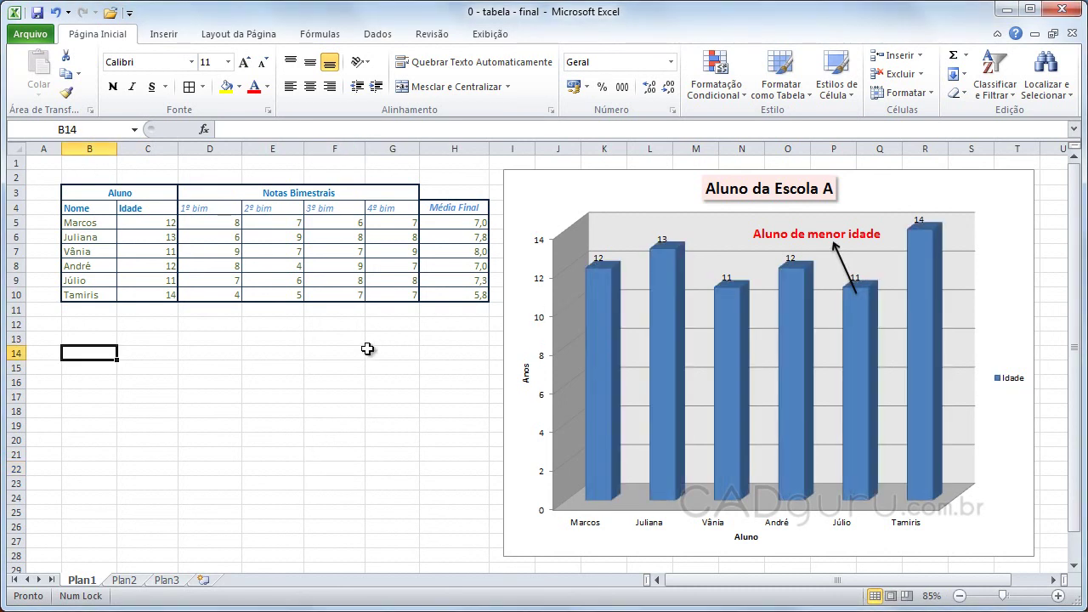
Drag Marcos's 12, Juliana's 13 and Vânia's 11 labels down inside their bars
click(599, 254)
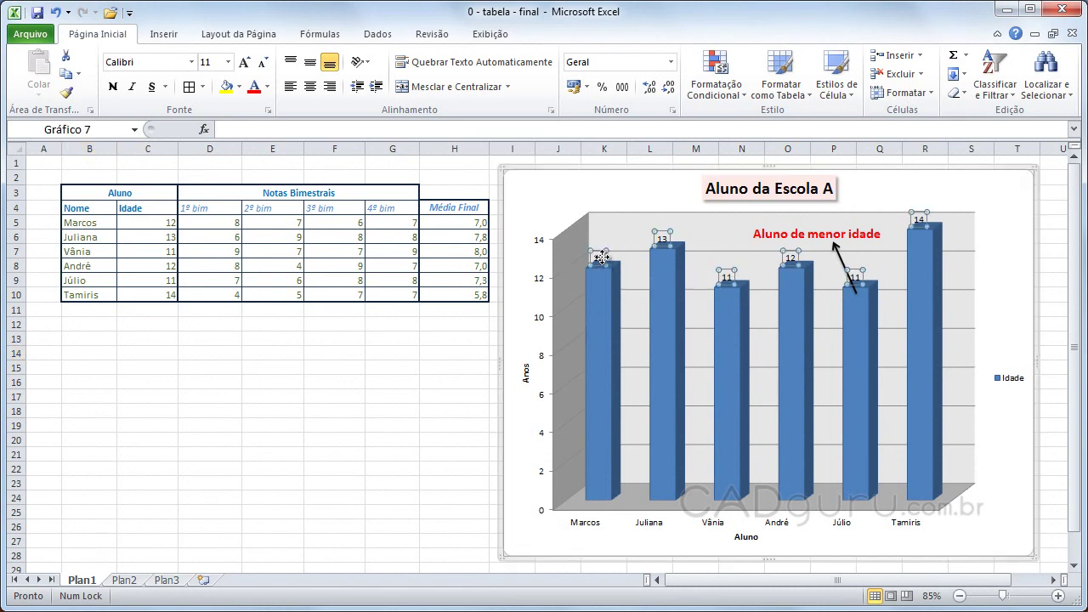
click(599, 254)
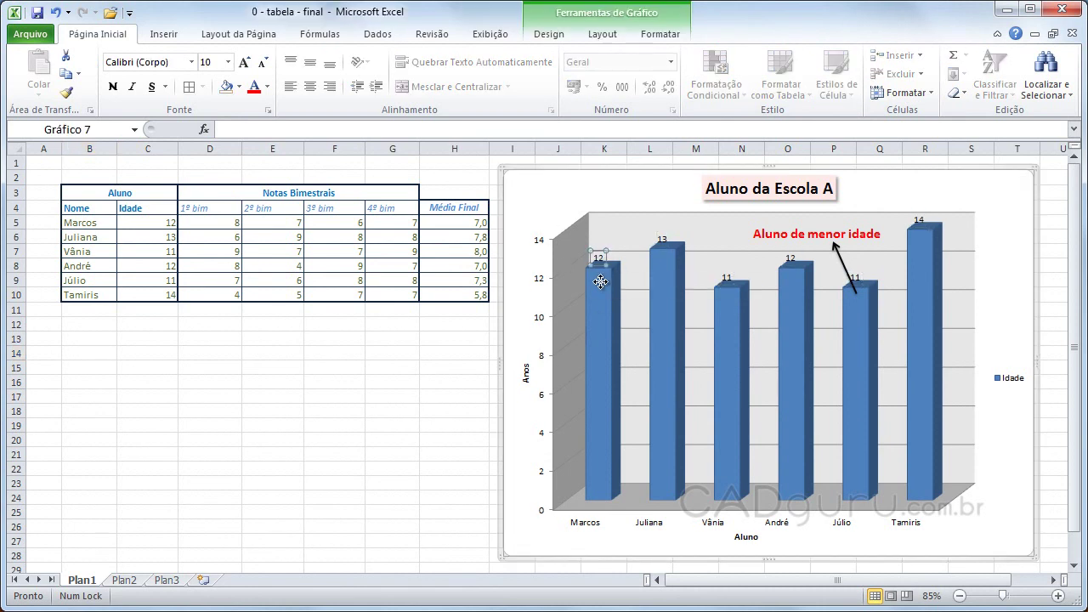
drag(600, 282, 599, 286)
click(662, 243)
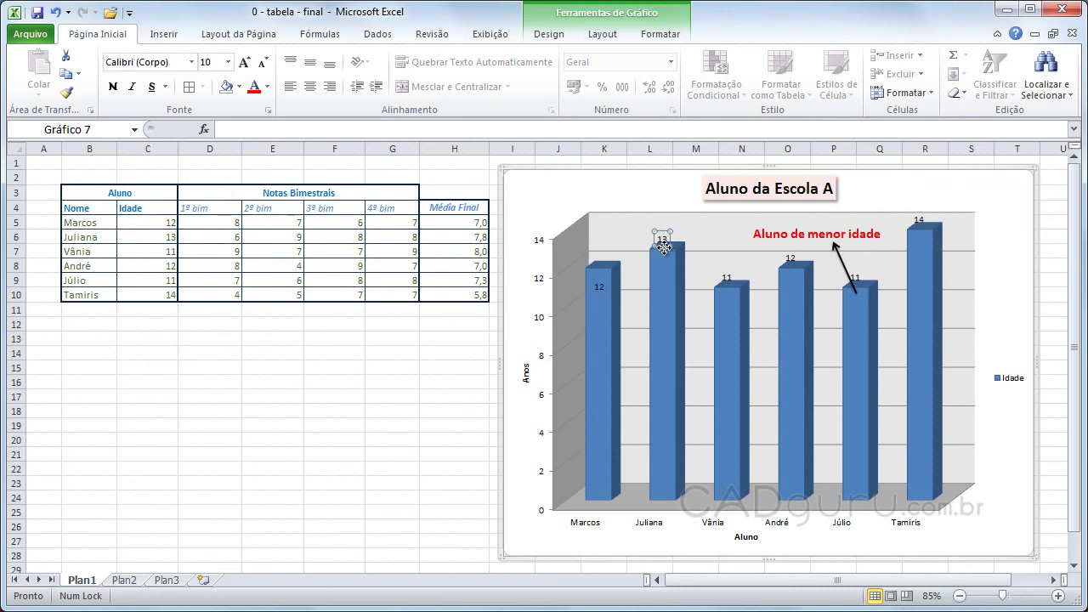
drag(664, 248, 663, 276)
click(724, 279)
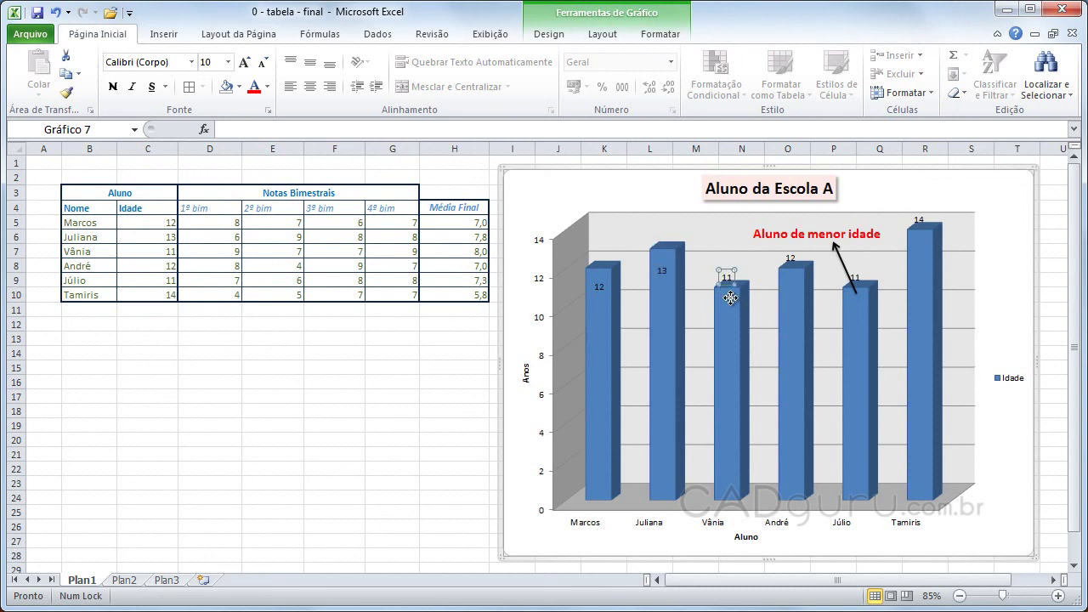
drag(730, 298, 731, 315)
Move André's 12 and Tamiris's 14 labels inside their bars, nudging the annotation arrow
click(794, 256)
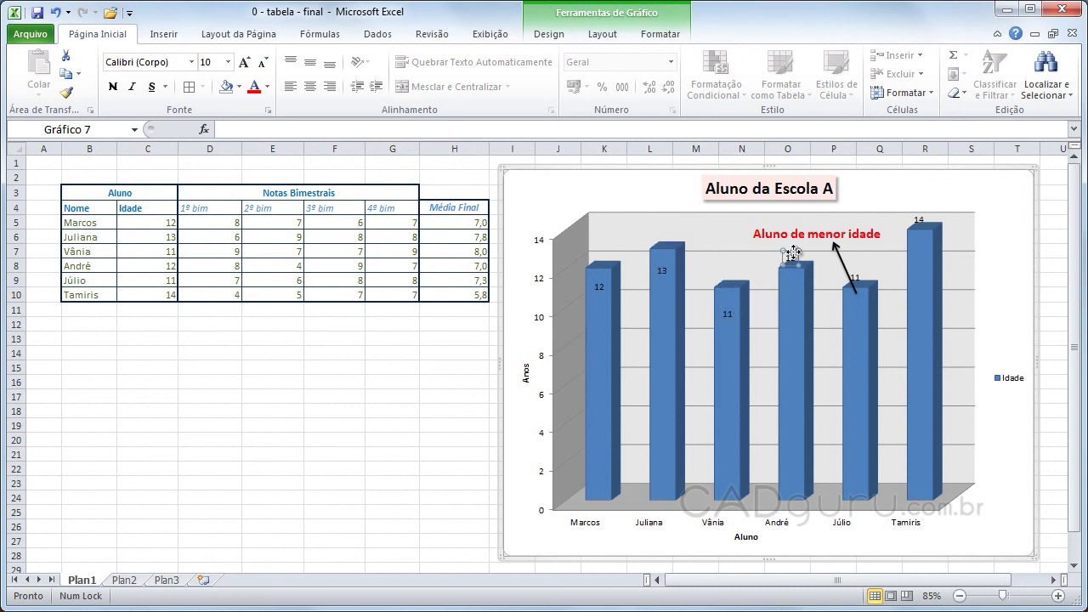
drag(794, 252, 793, 291)
click(857, 289)
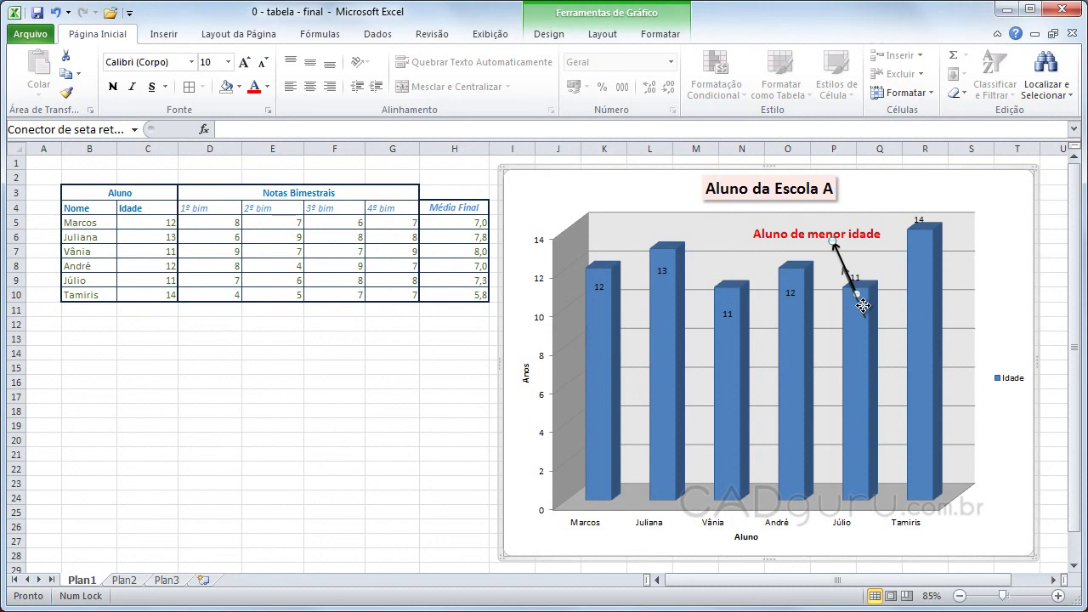
mouse_move(863, 306)
mouse_down()
mouse_move(860, 279)
mouse_move(859, 315)
mouse_up()
click(857, 278)
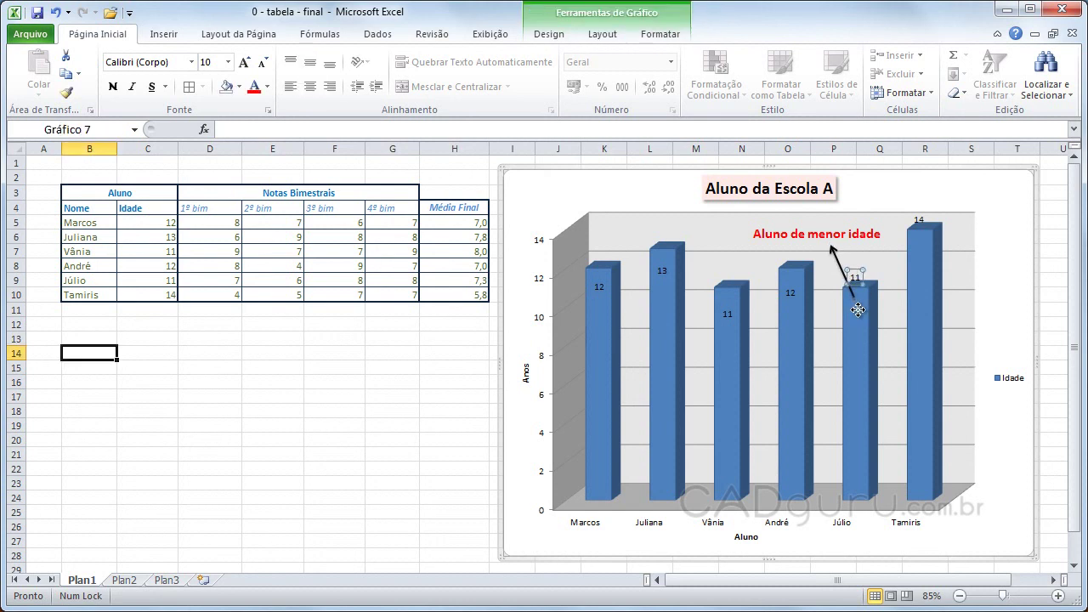
click(921, 220)
drag(918, 215, 918, 244)
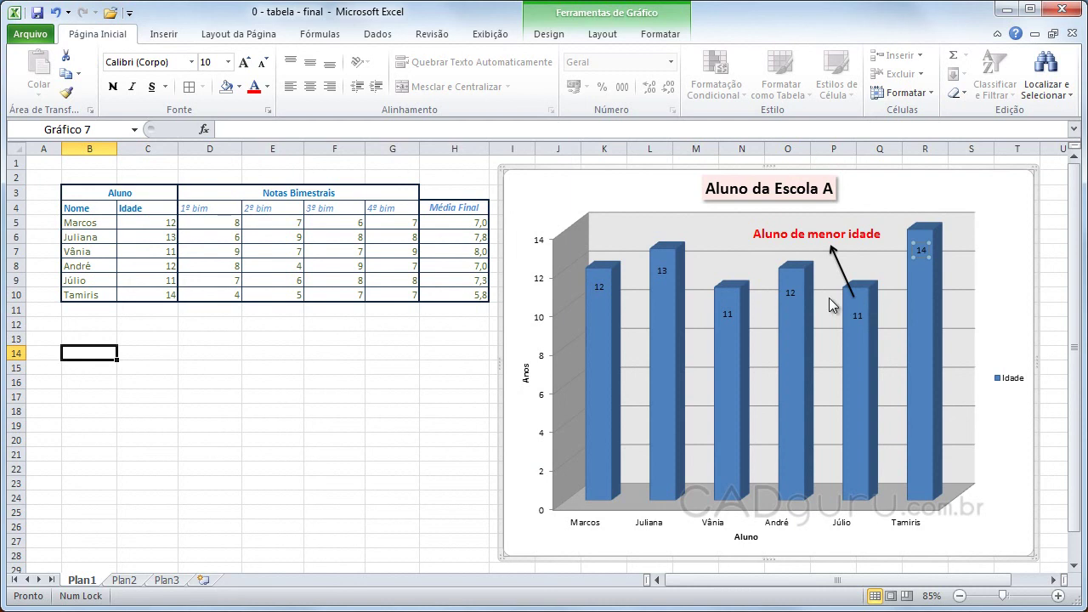
click(605, 285)
key(Escape)
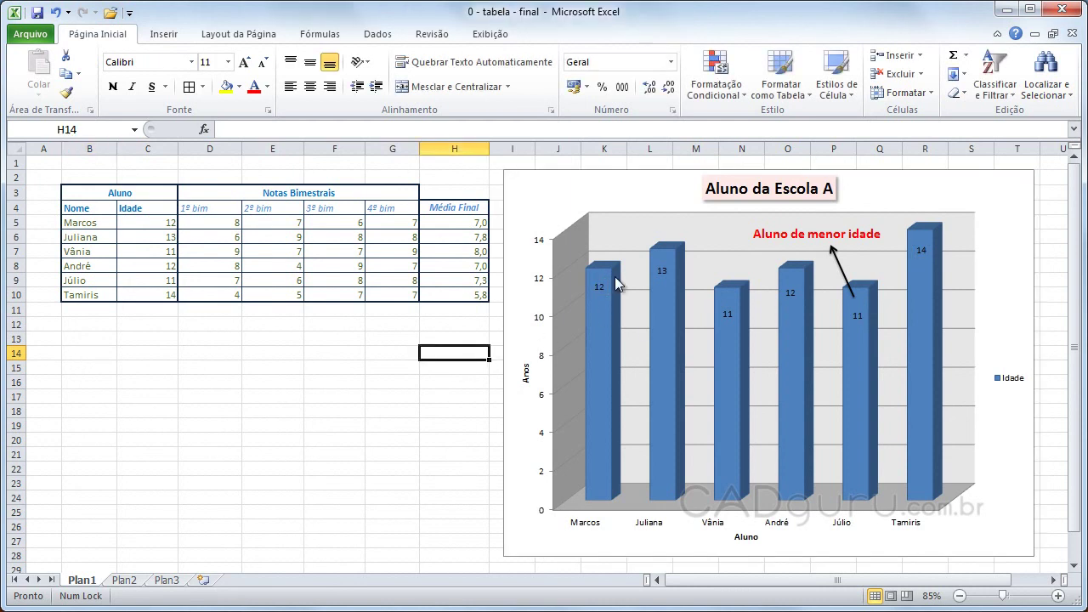
Format the age data labels as 18 pt bold with a pale, near-white font colour
click(604, 289)
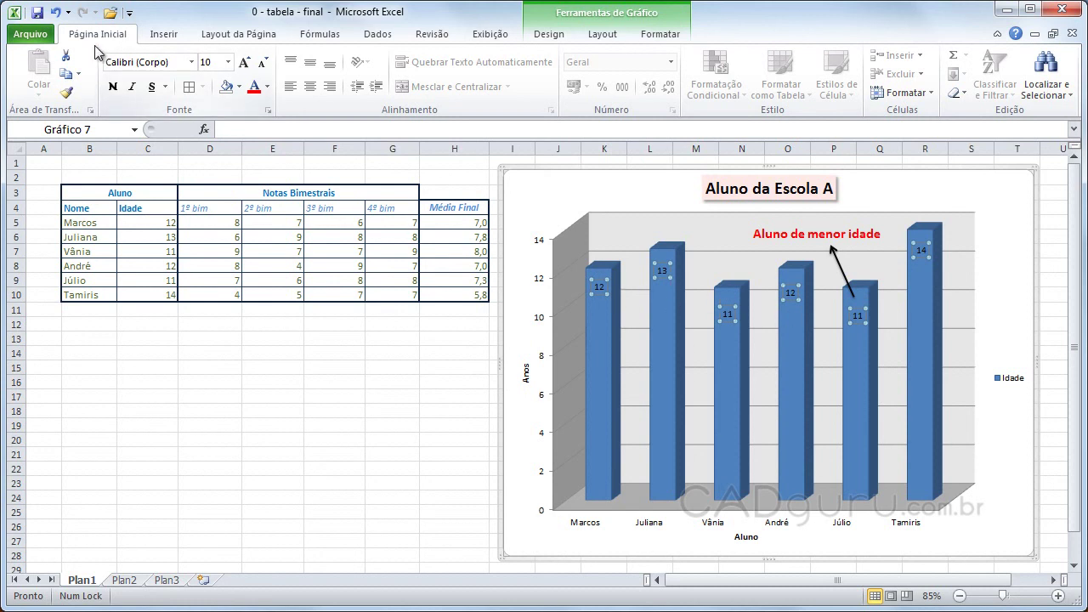
click(228, 62)
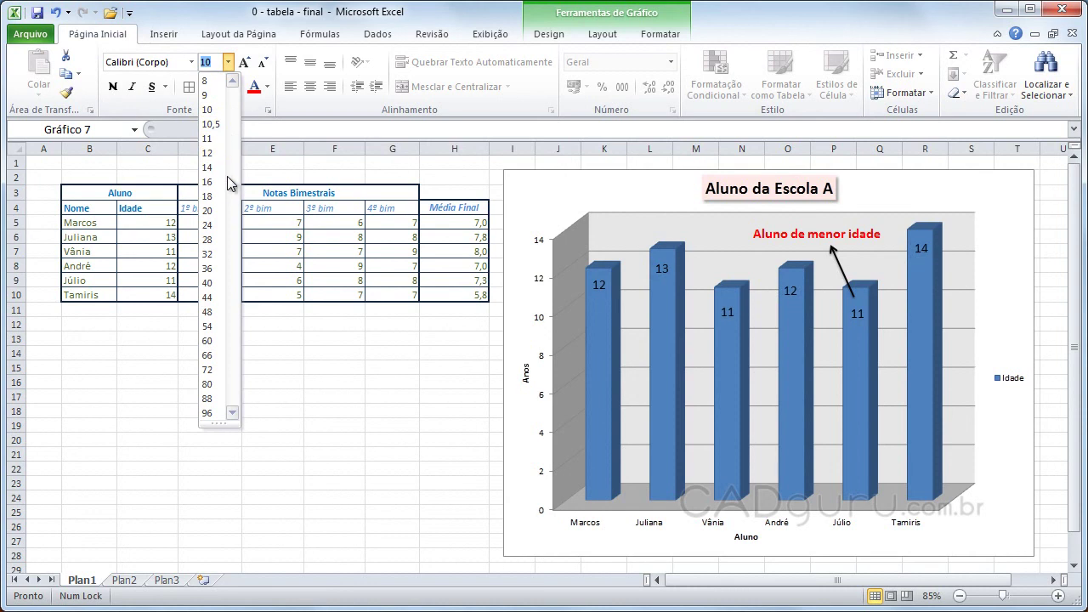
click(221, 198)
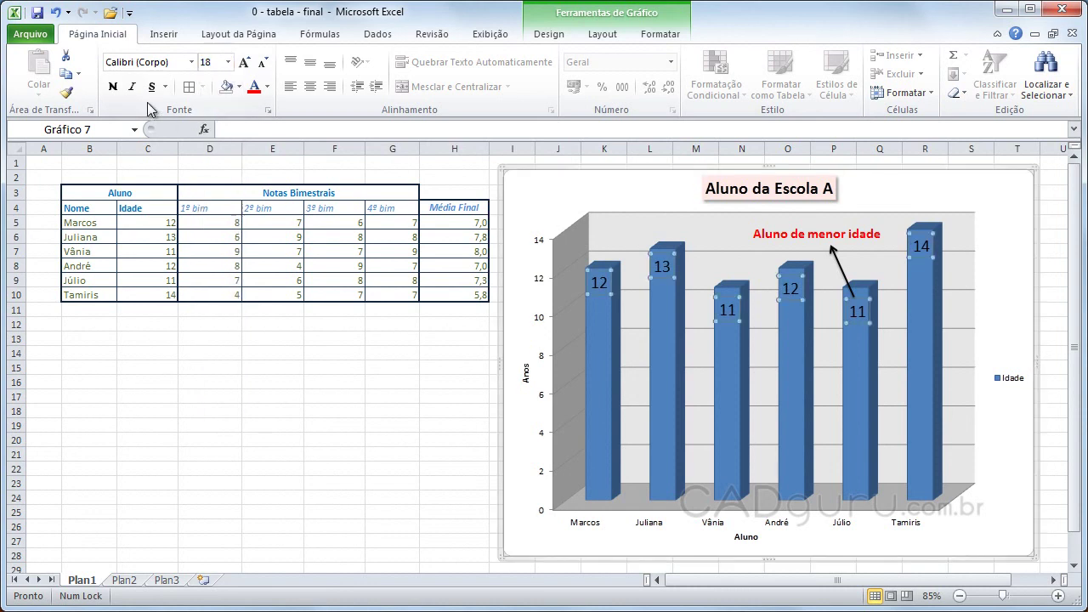
click(113, 87)
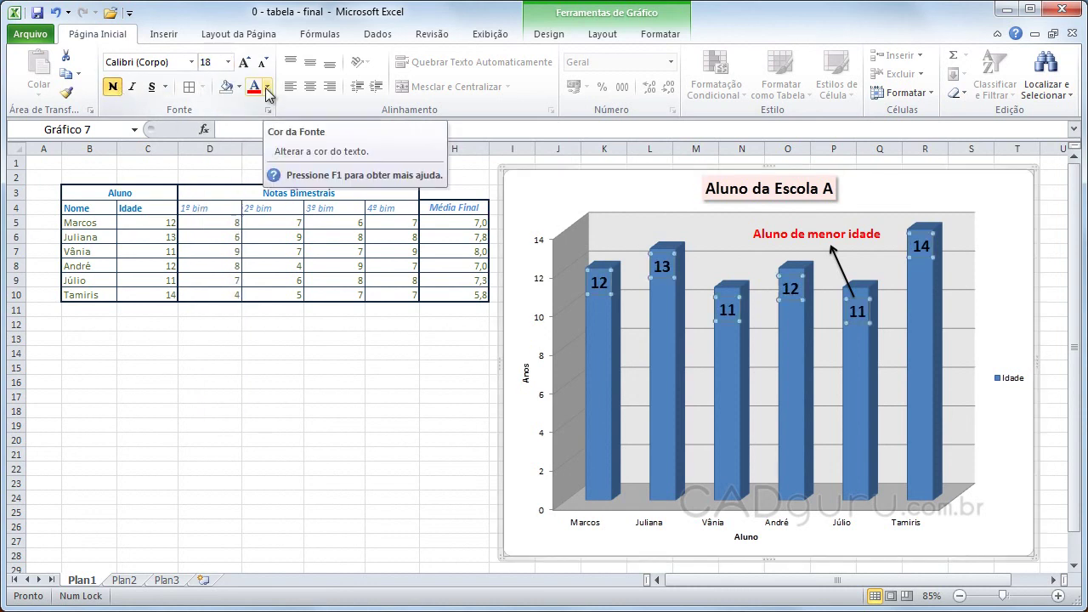
click(267, 87)
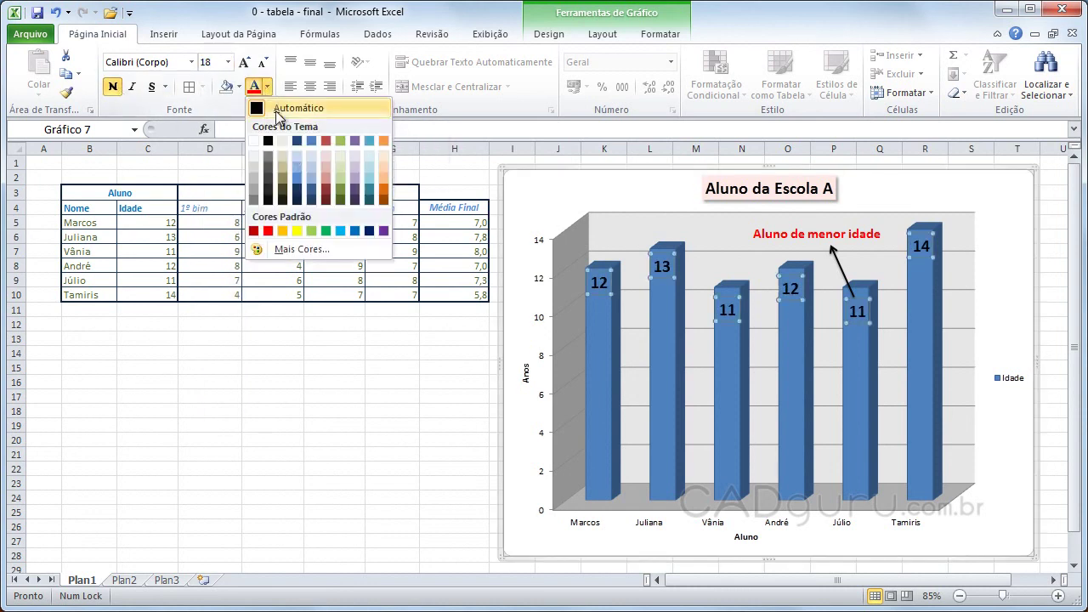
click(297, 154)
click(372, 437)
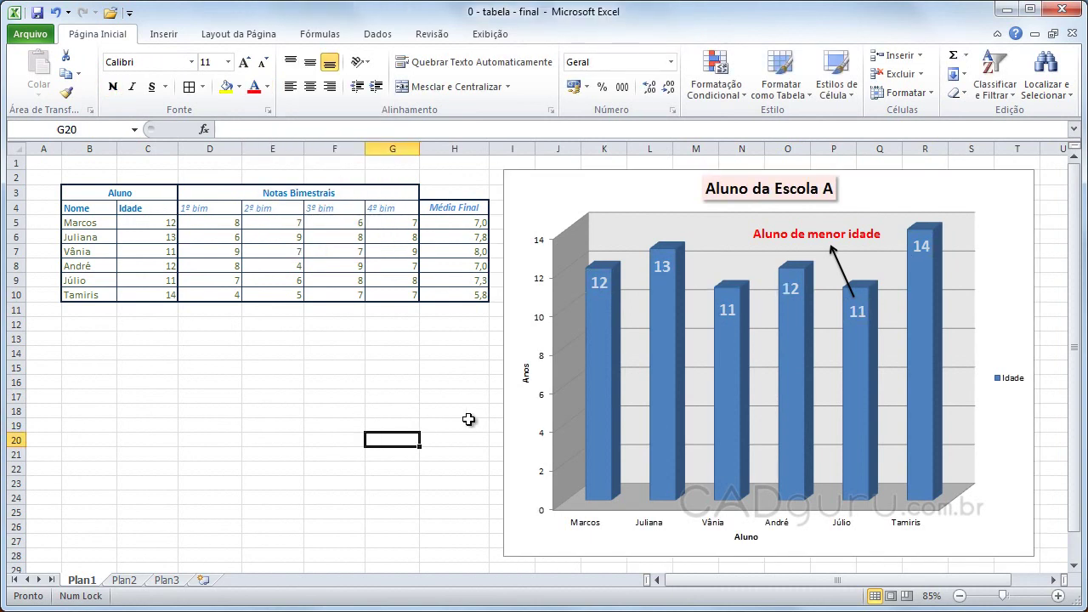